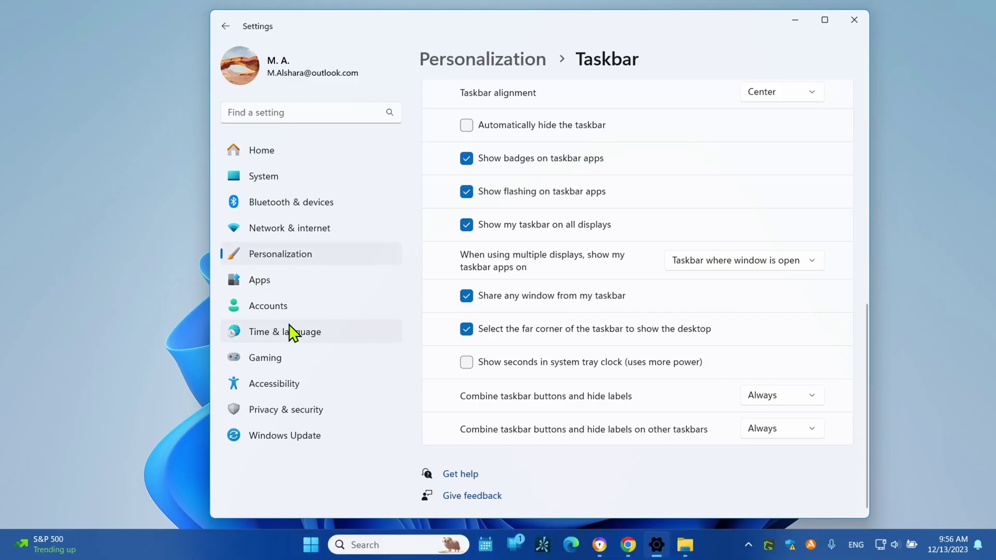
# Hide Search and turn off Widgets in the Taskbar personalization settings, and close the settings window.
pyautogui.click(289, 258)
pyautogui.scroll(-6, 649, 254)
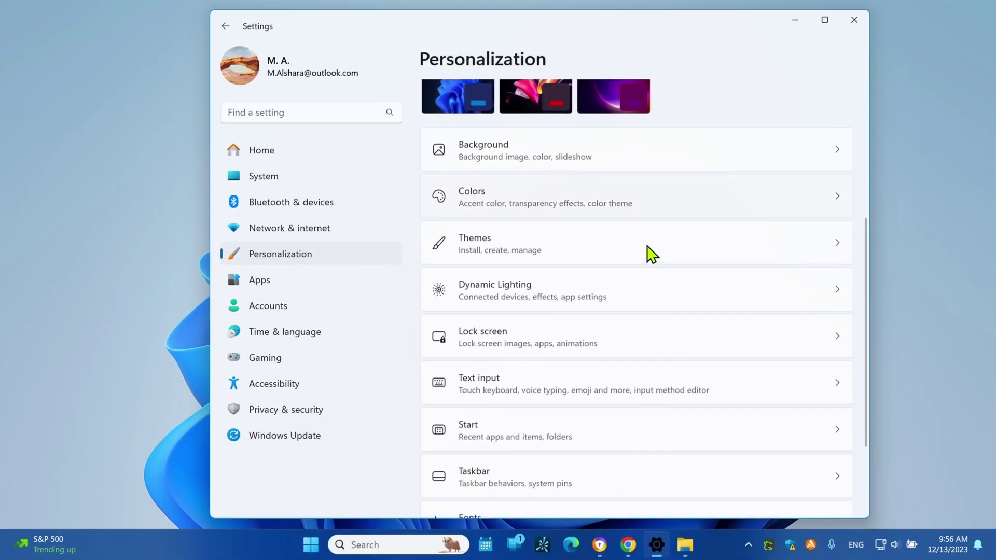
pyautogui.click(518, 358)
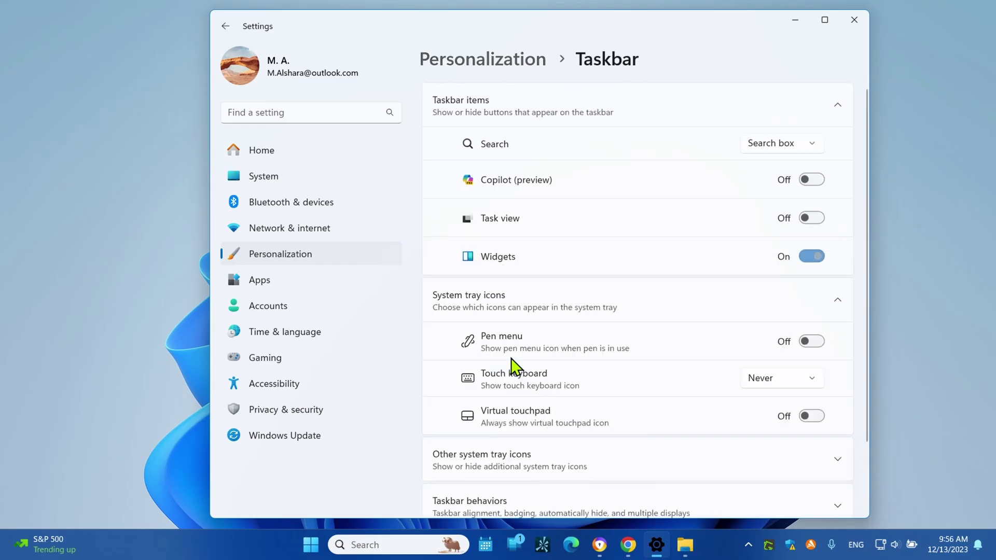
pyautogui.click(786, 145)
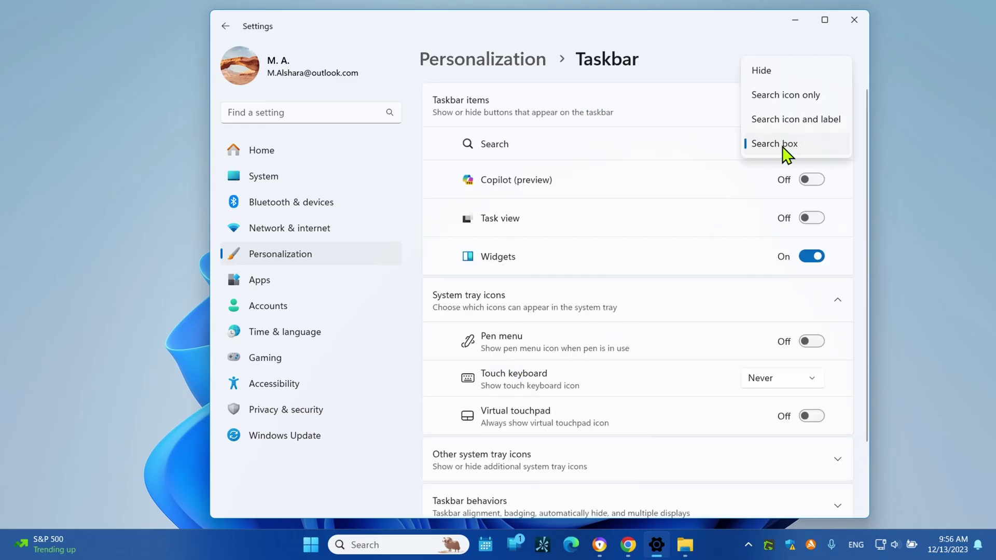
pyautogui.click(780, 75)
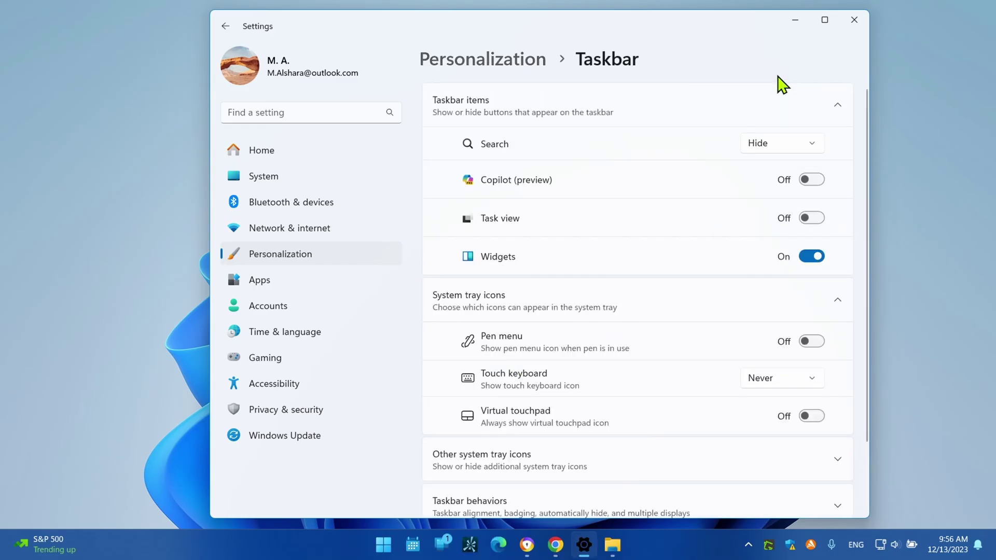
pyautogui.click(813, 256)
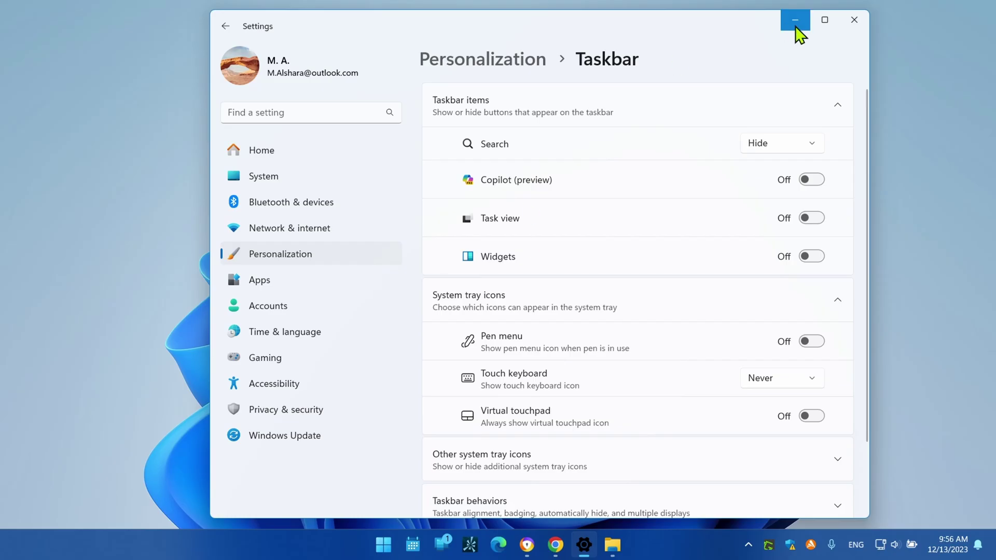
pyautogui.click(851, 20)
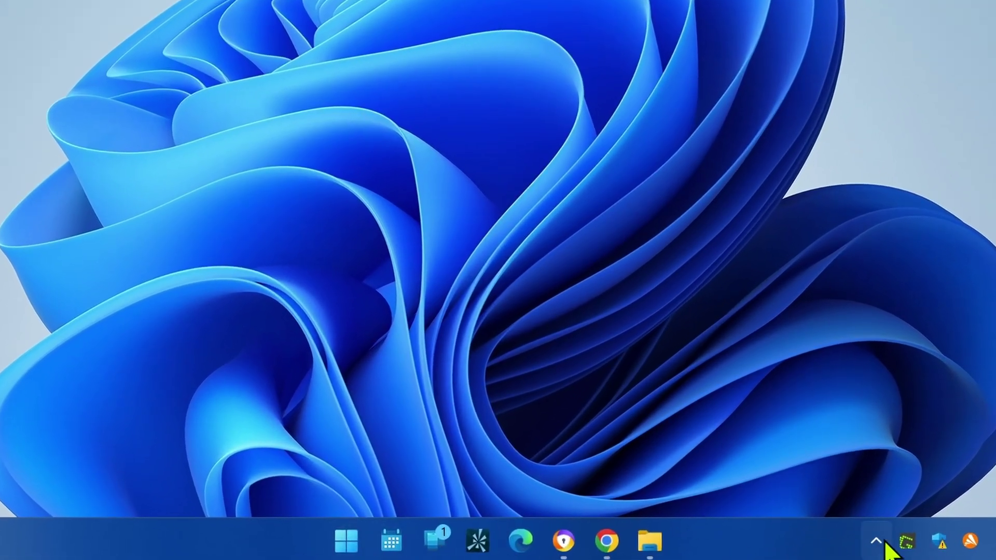
# Close the Google Chrome window and unpin Chrome from the taskbar.
pyautogui.click(876, 542)
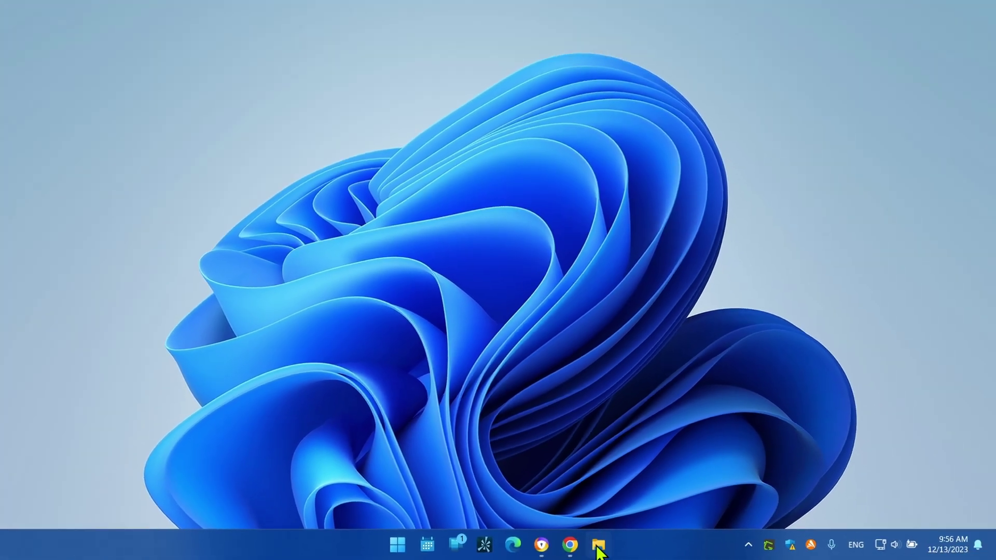
pyautogui.rightClick(609, 543)
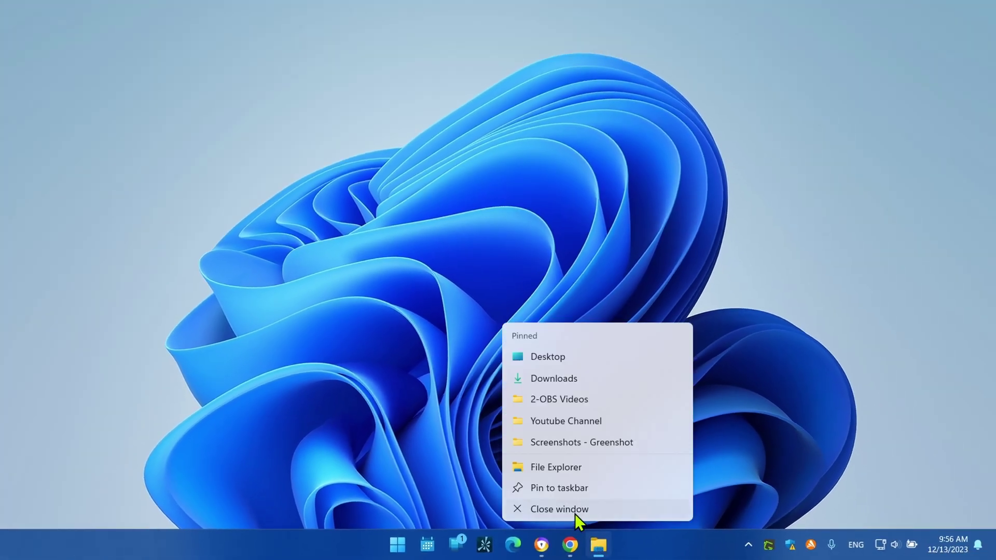
pyautogui.rightClick(570, 547)
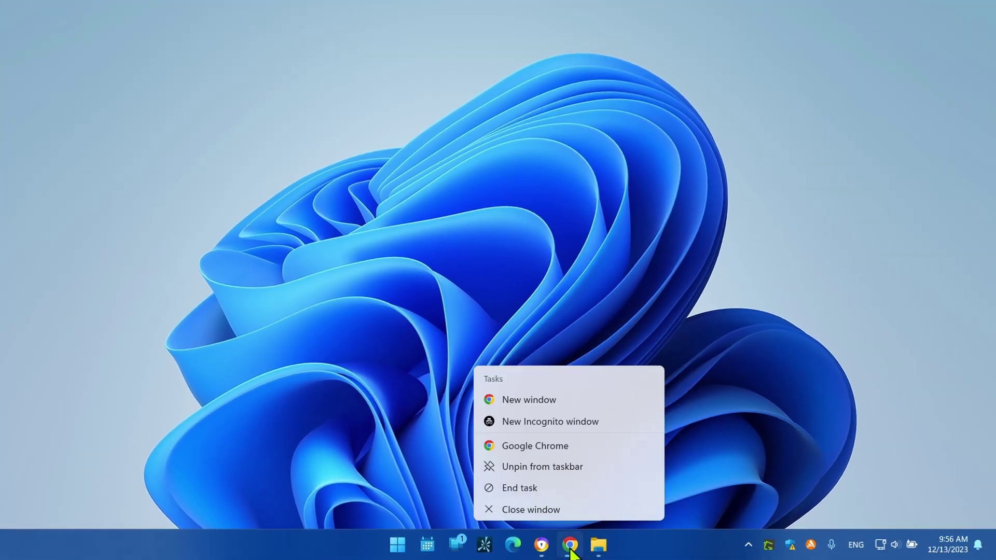
pyautogui.click(546, 518)
pyautogui.rightClick(542, 546)
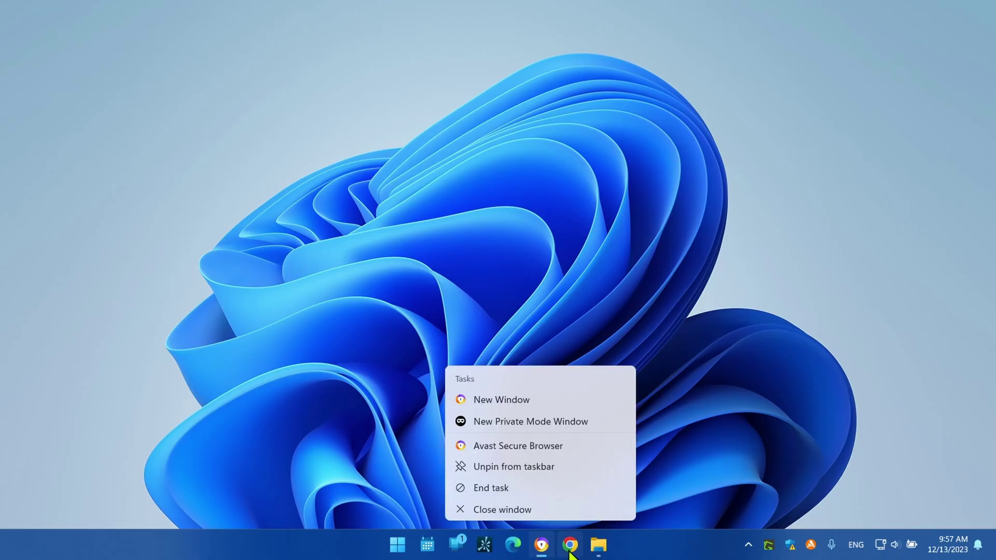
pyautogui.click(552, 531)
pyautogui.moveTo(570, 543)
pyautogui.click(626, 435)
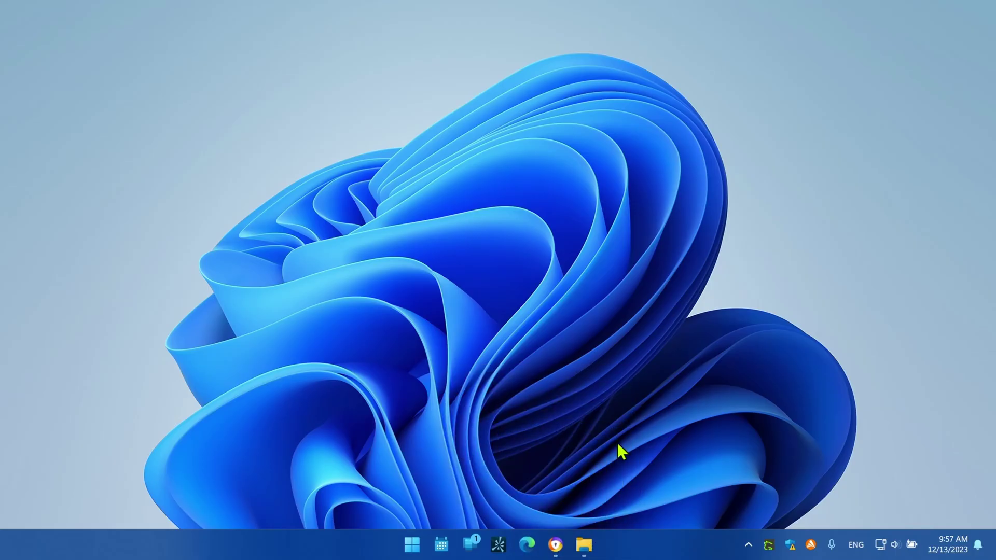
# Close the Avast Secure Browser window and unpin that browser from the taskbar.
pyautogui.moveTo(612, 459)
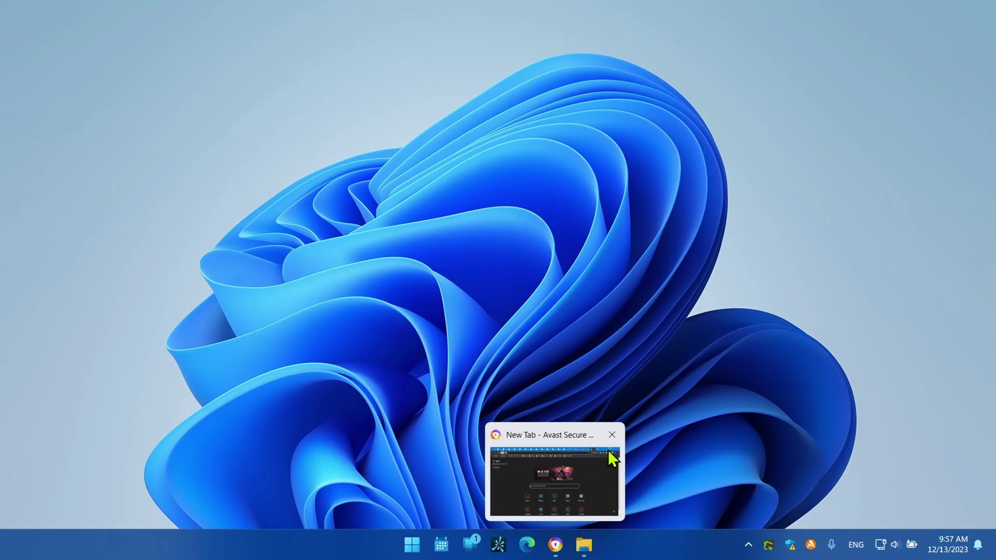
pyautogui.rightClick(556, 544)
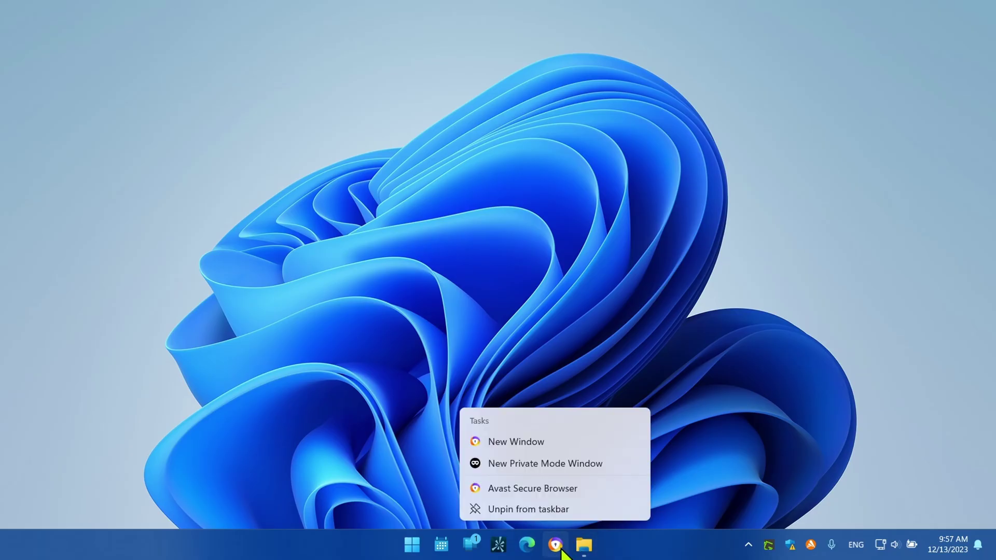
pyautogui.click(543, 510)
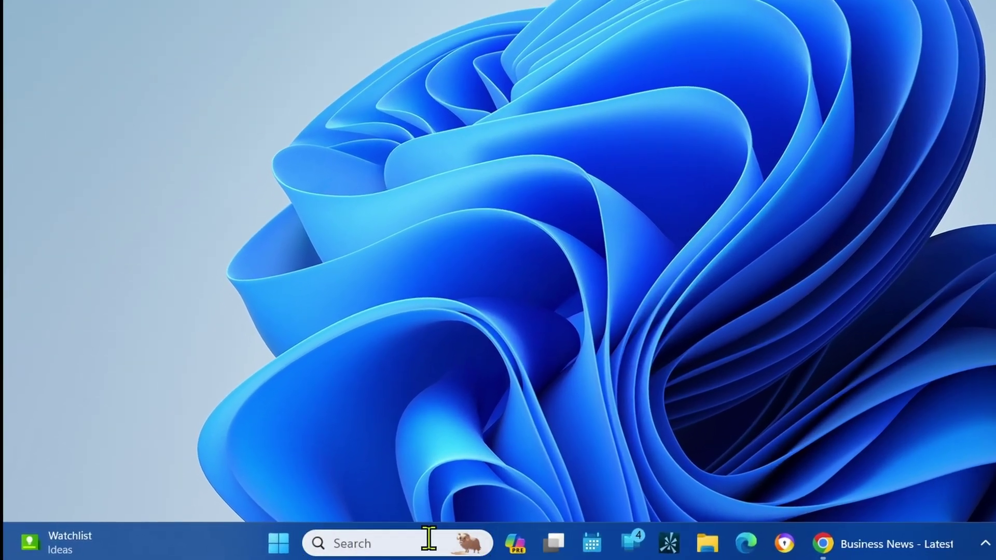
# Open the search panel from the taskbar's search box and dismiss it.
pyautogui.click(411, 546)
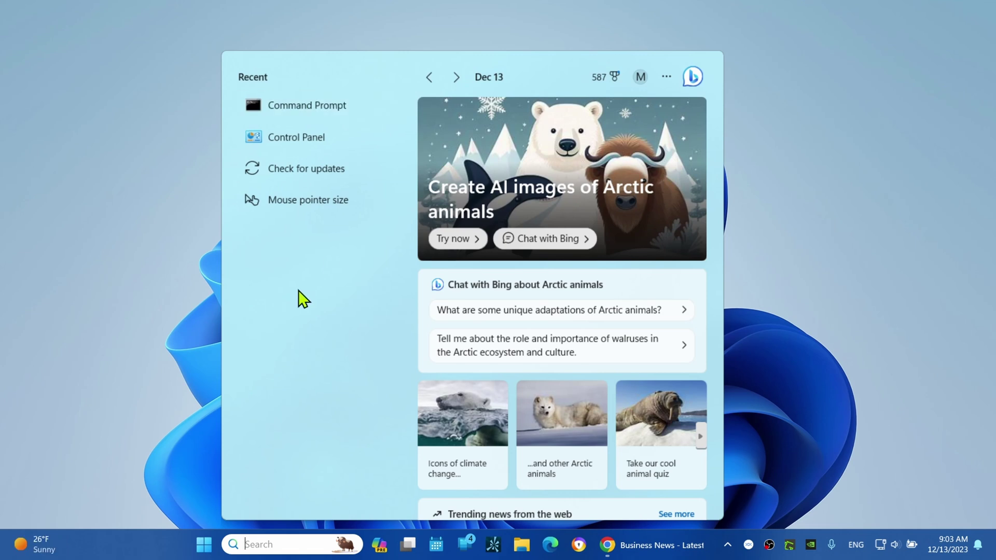
pyautogui.click(207, 398)
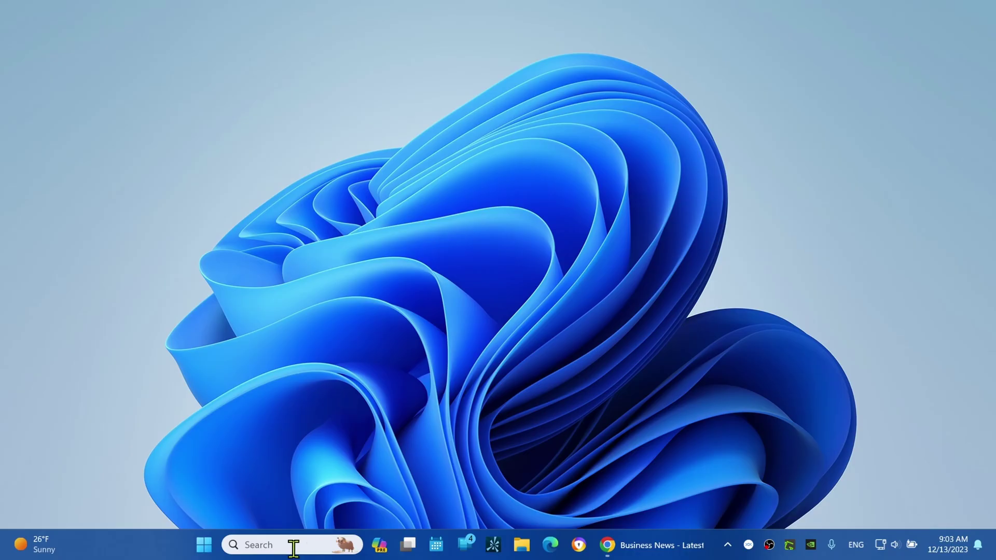
# Set the taskbar's Search item to Hide in the Taskbar personalization settings, and minimize the settings window.
pyautogui.click(204, 544)
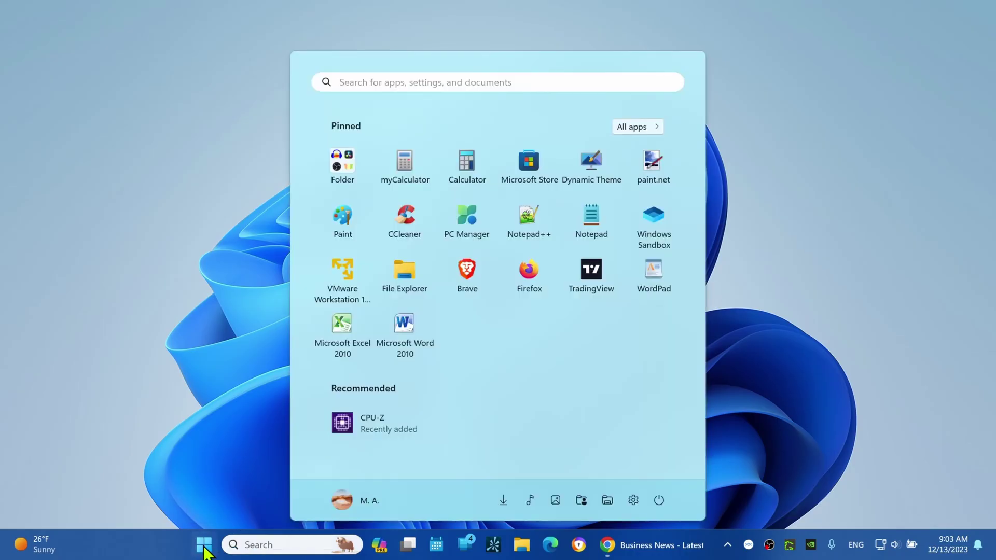
pyautogui.click(634, 497)
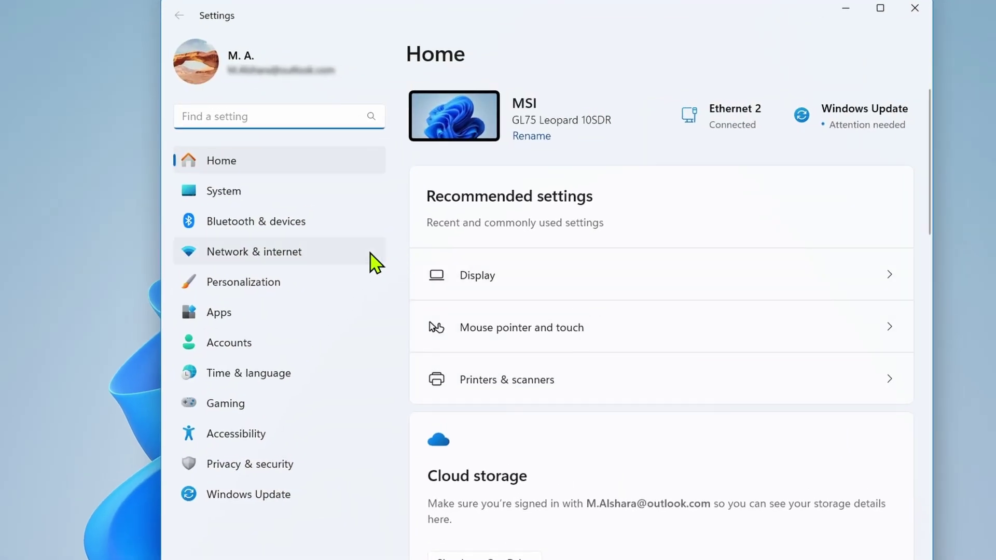
pyautogui.click(266, 293)
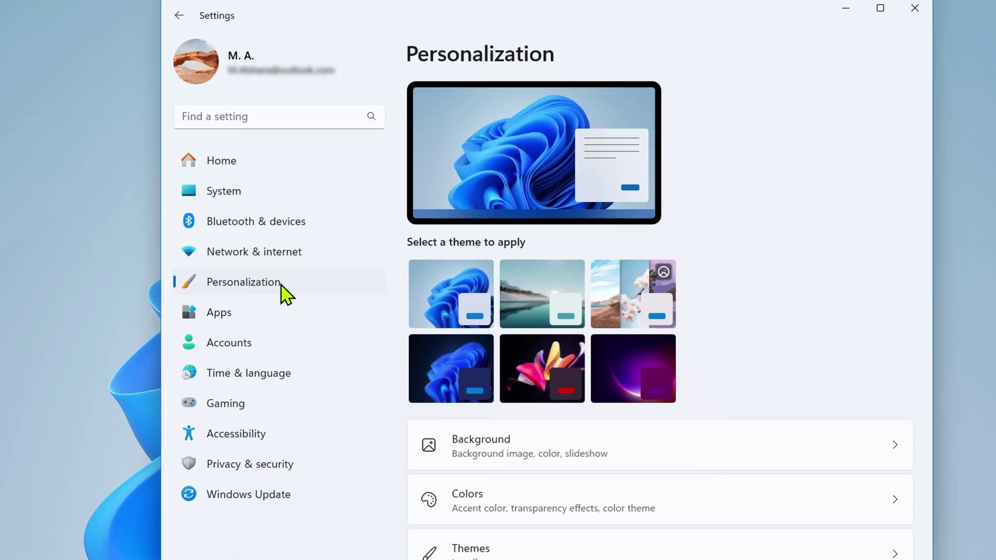
pyautogui.scroll(-6, 672, 260)
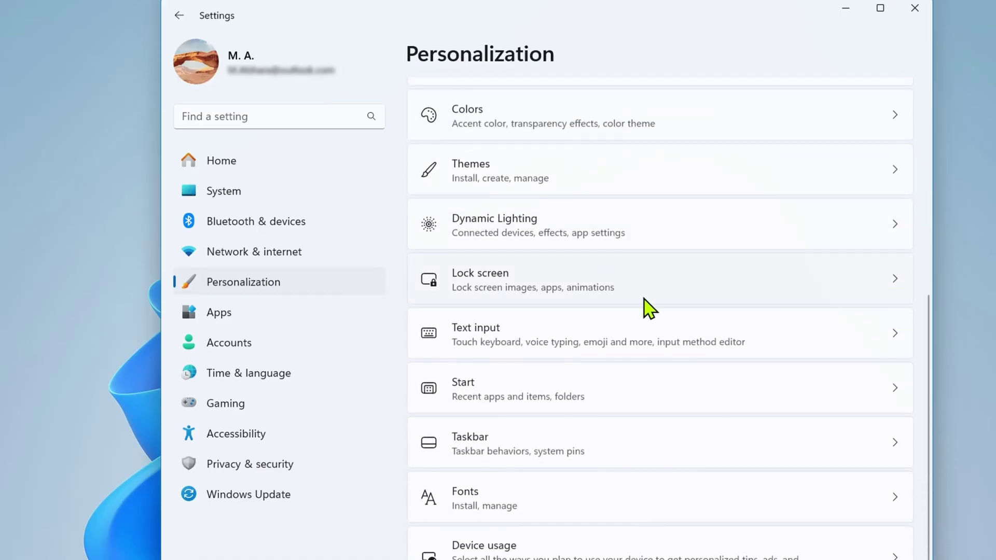
pyautogui.click(537, 445)
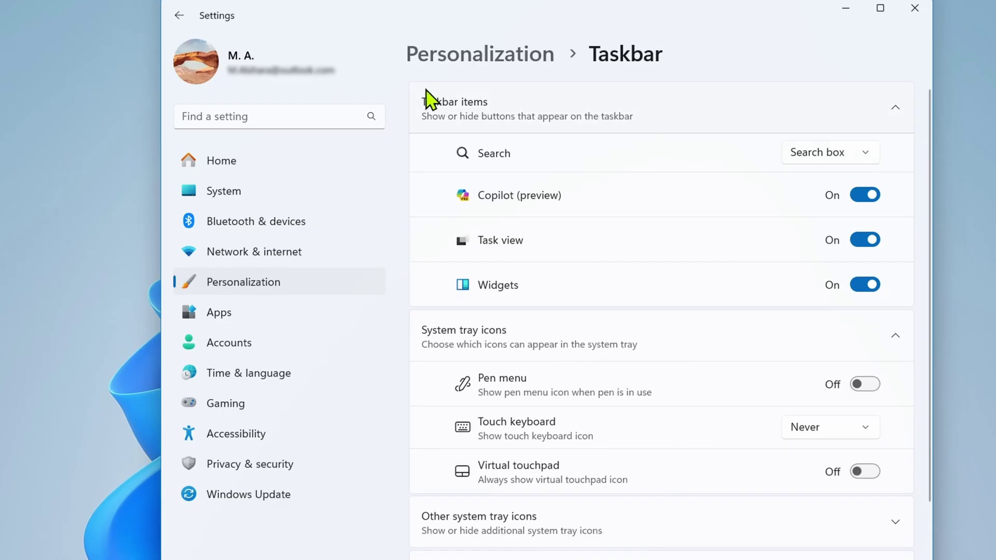
pyautogui.click(861, 156)
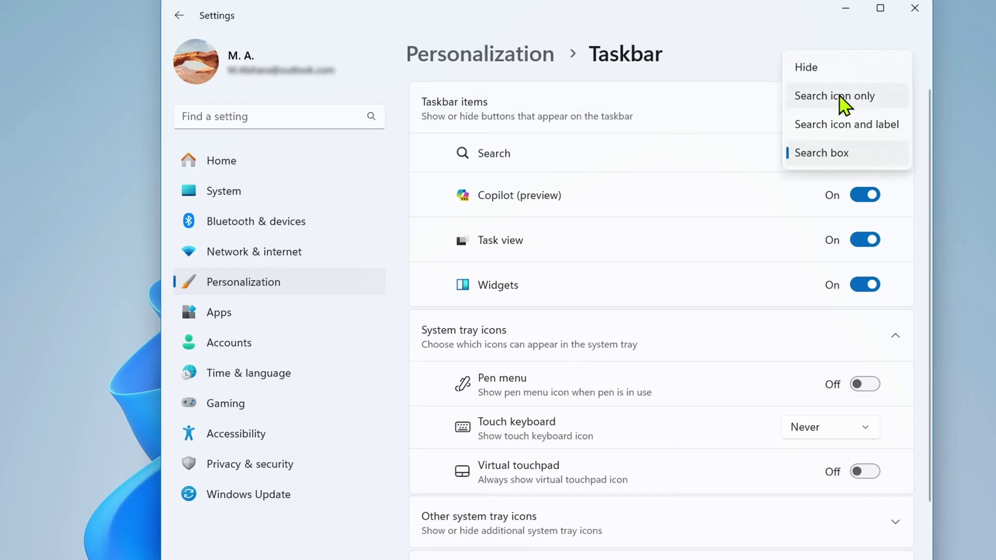
pyautogui.click(834, 70)
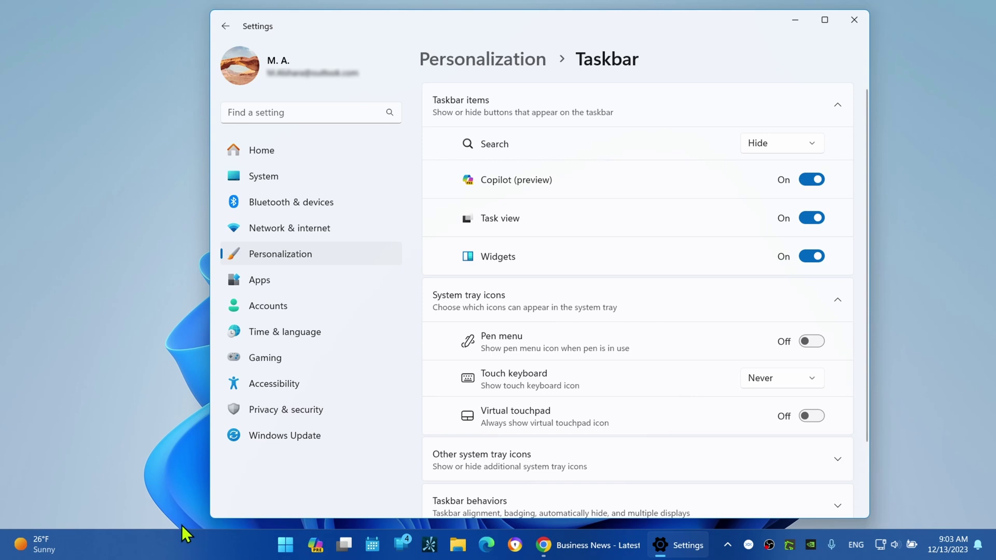
pyautogui.click(795, 20)
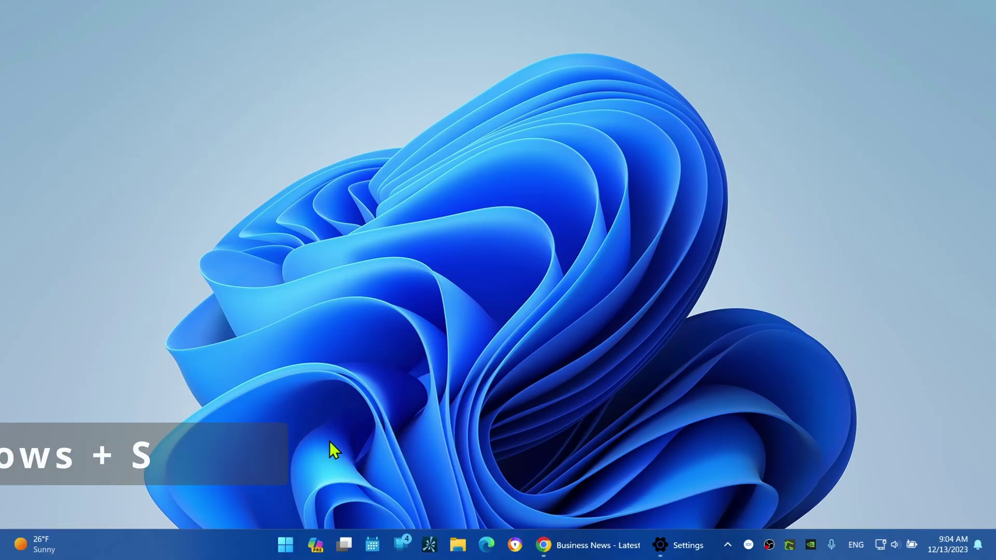
# Open Windows Search from the desktop without its taskbar box, and dismiss the search panel.
pyautogui.press('super+s')
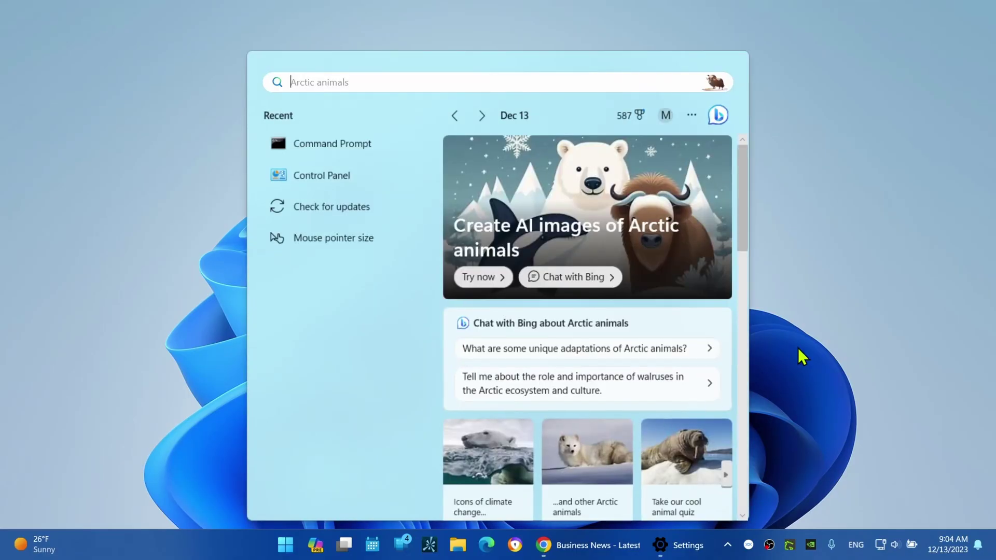
pyautogui.click(801, 346)
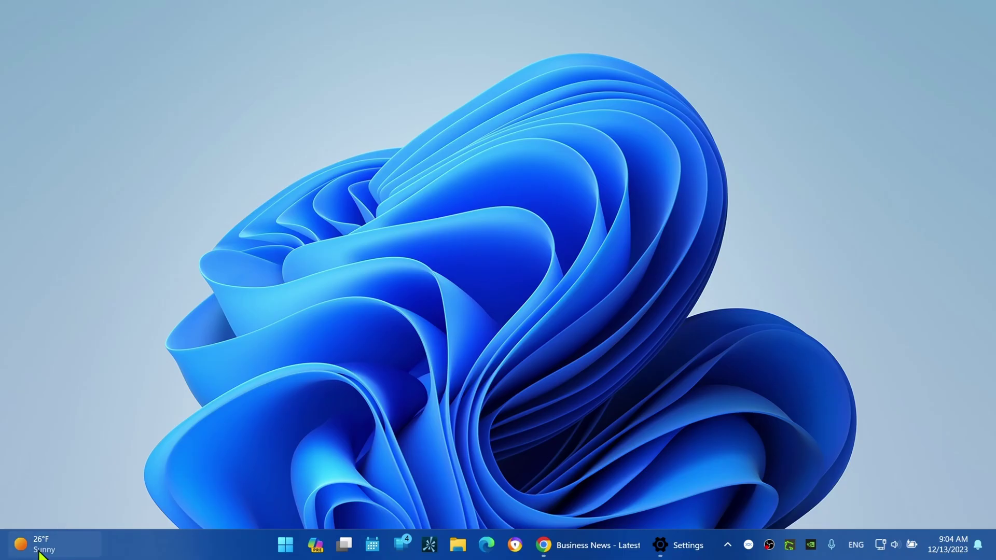
# Turn off Copilot (preview), Task view and Widgets in the Taskbar personalization settings, and minimize the settings window.
pyautogui.moveTo(37, 552)
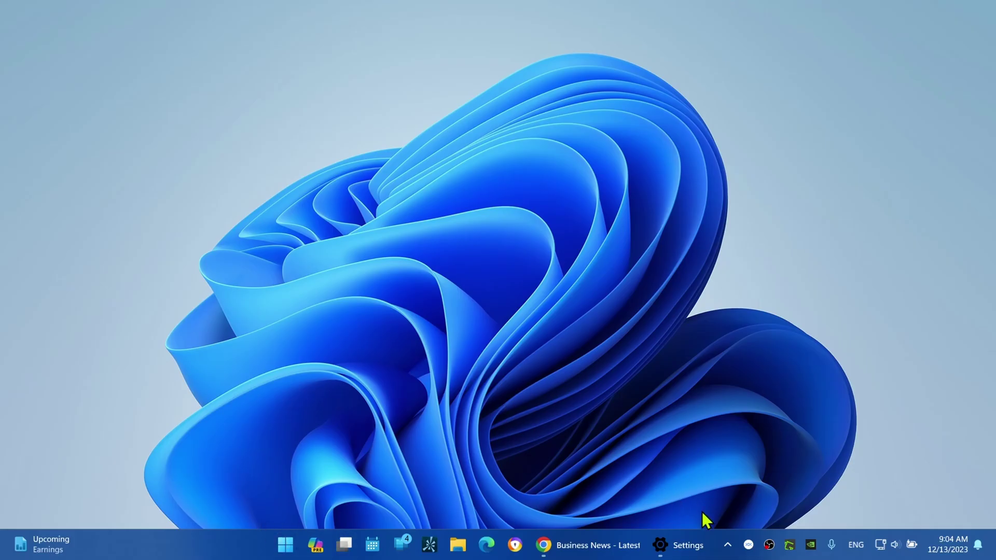
pyautogui.click(680, 545)
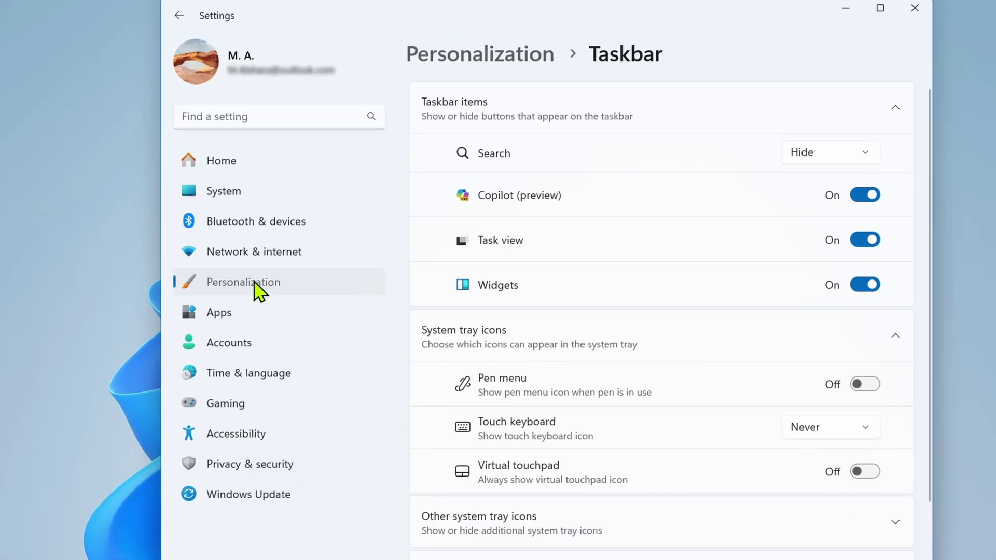
pyautogui.click(254, 283)
pyautogui.scroll(-8, 436, 291)
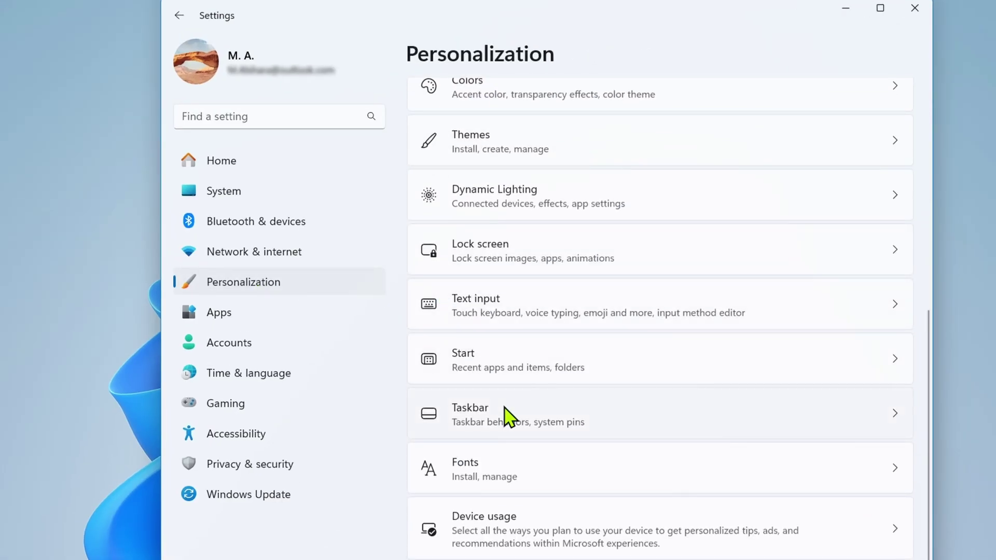
pyautogui.click(504, 409)
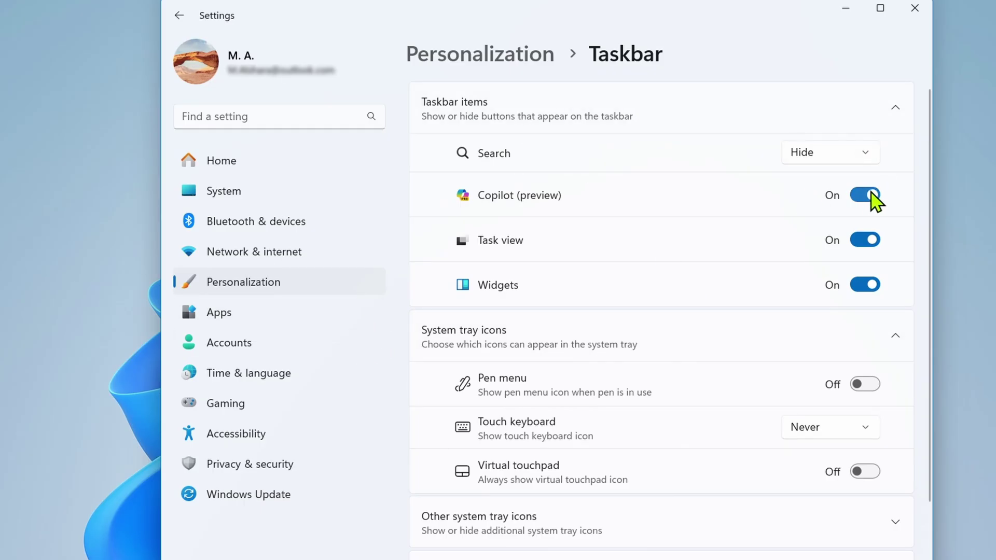
pyautogui.click(871, 194)
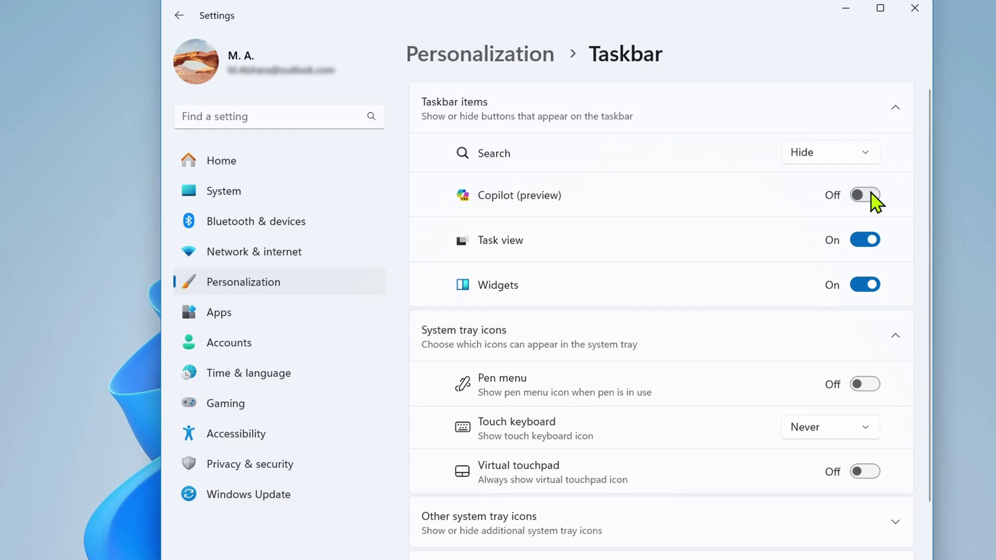
pyautogui.click(868, 241)
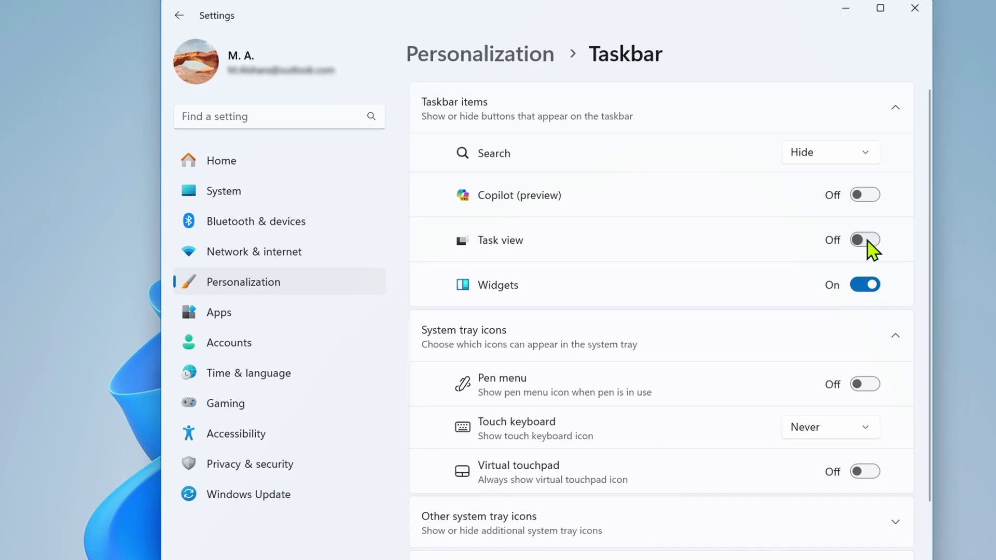
pyautogui.click(867, 285)
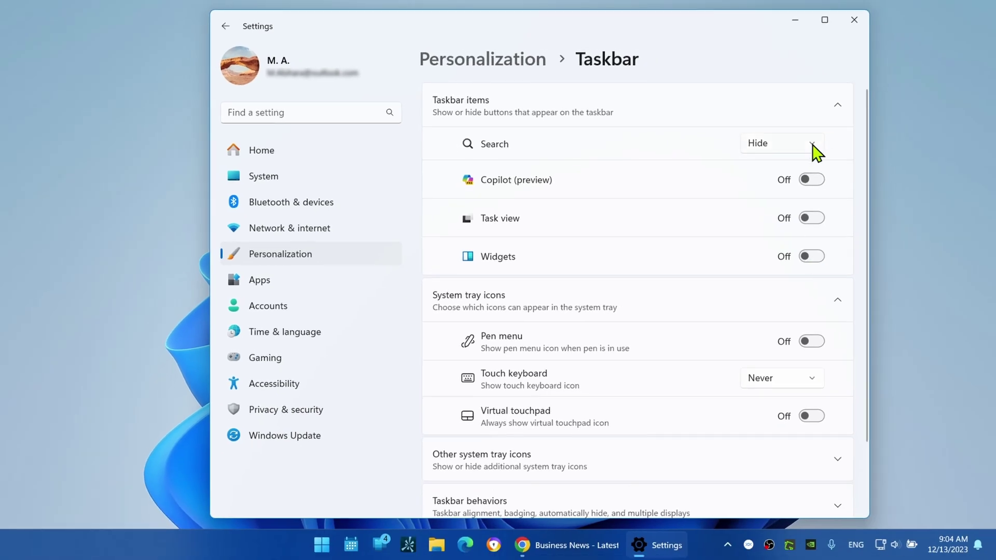
pyautogui.click(795, 23)
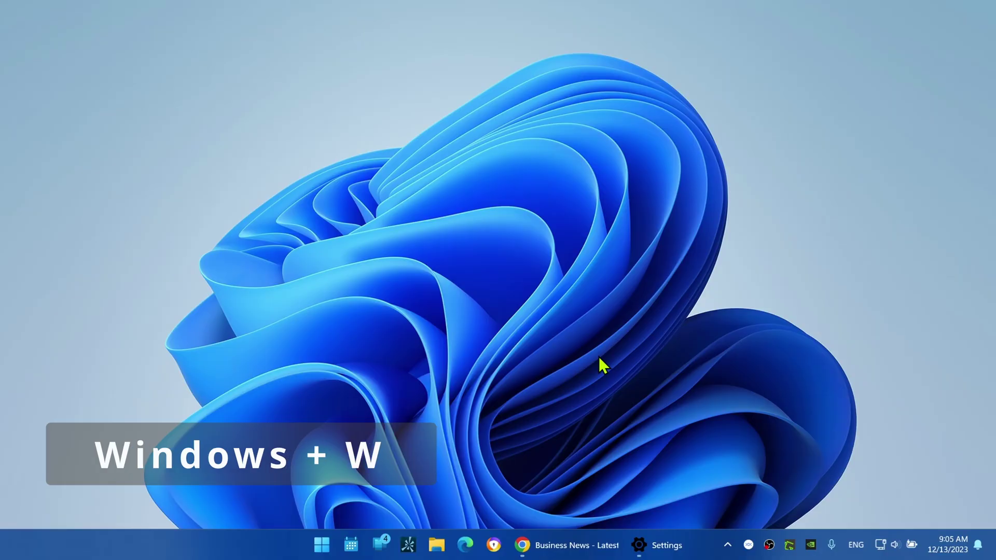
# Open the Widgets board without its taskbar icon, and dismiss it to return to the desktop.
pyautogui.press('super+Tab')
pyautogui.click(636, 381)
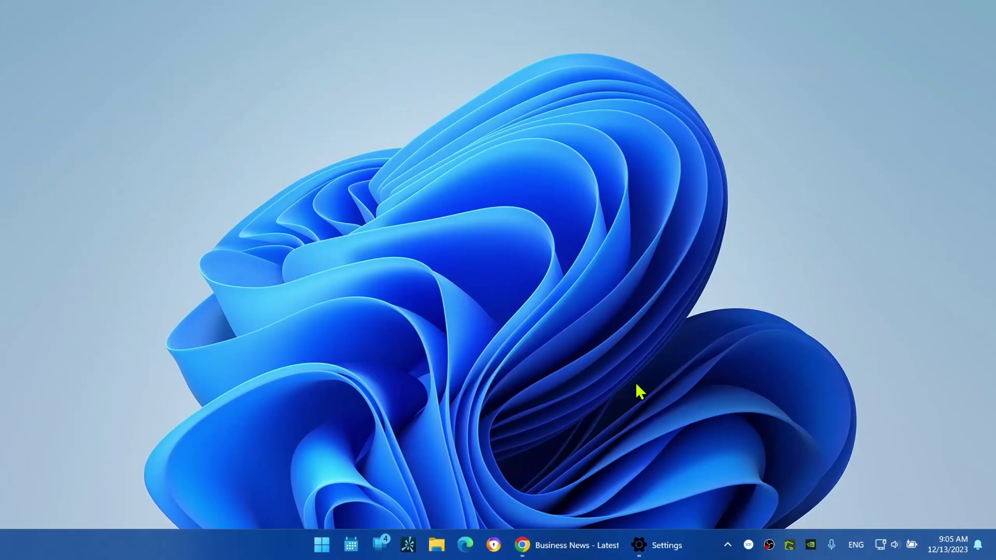
# Bring up the Widgets board once more over the desktop, and close it.
pyautogui.press('super+w')
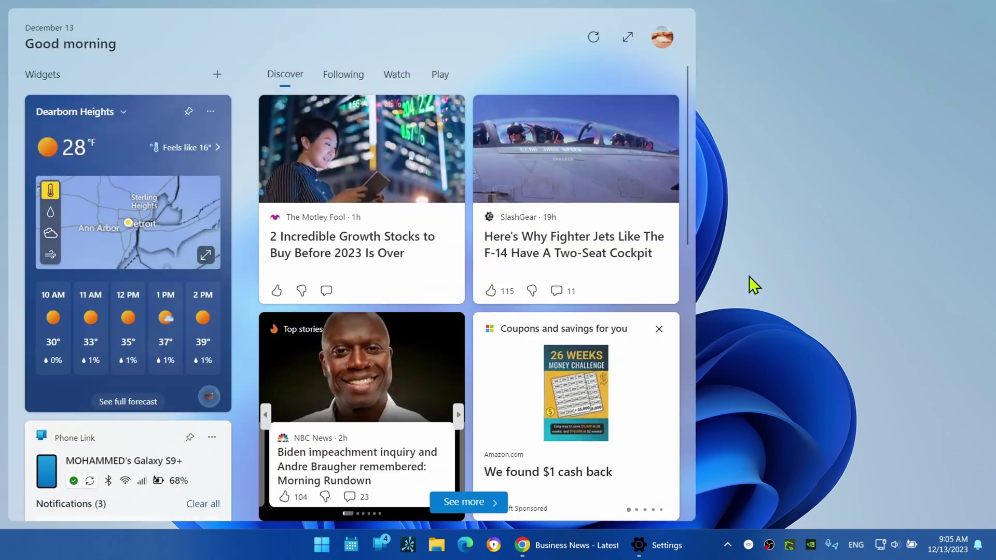
pyautogui.click(778, 265)
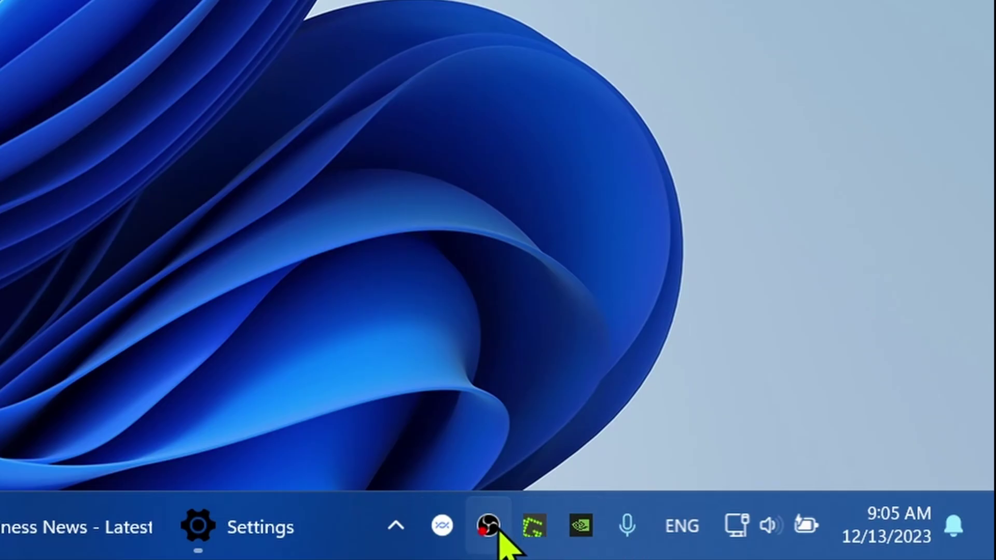
# Examine the icons in the system tray's hidden icon menu, and collapse the menu.
pyautogui.click(406, 529)
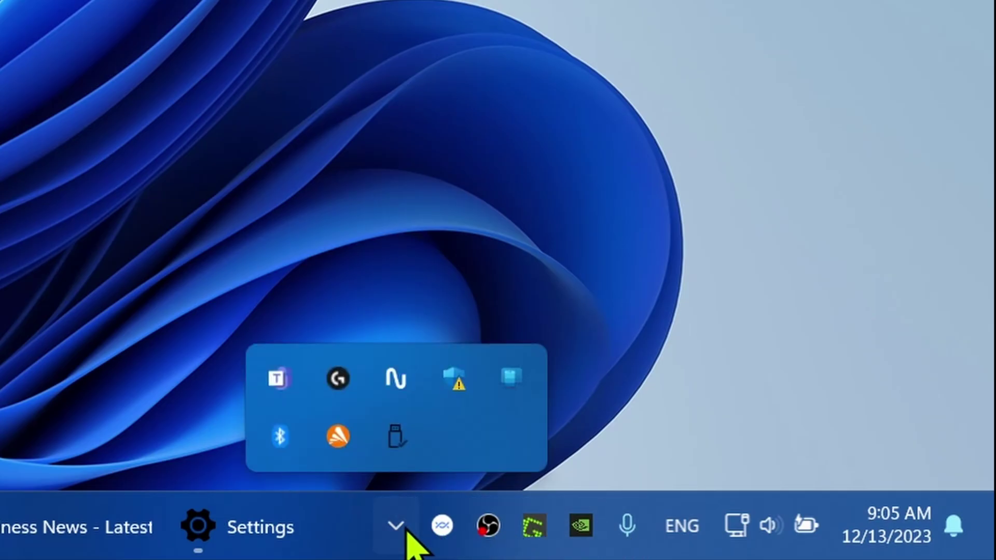
pyautogui.click(407, 530)
pyautogui.click(406, 530)
pyautogui.click(406, 530)
pyautogui.click(408, 539)
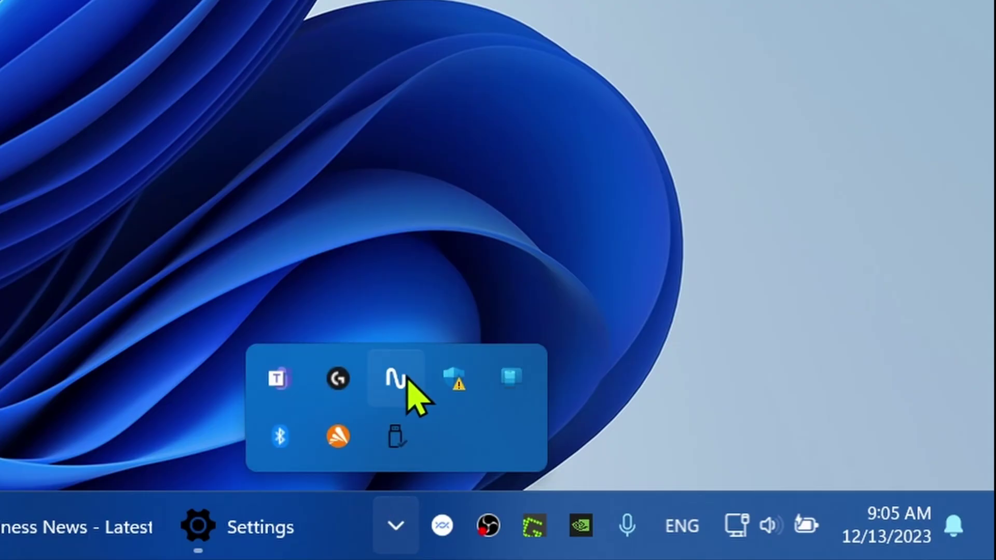
pyautogui.click(635, 407)
pyautogui.click(396, 525)
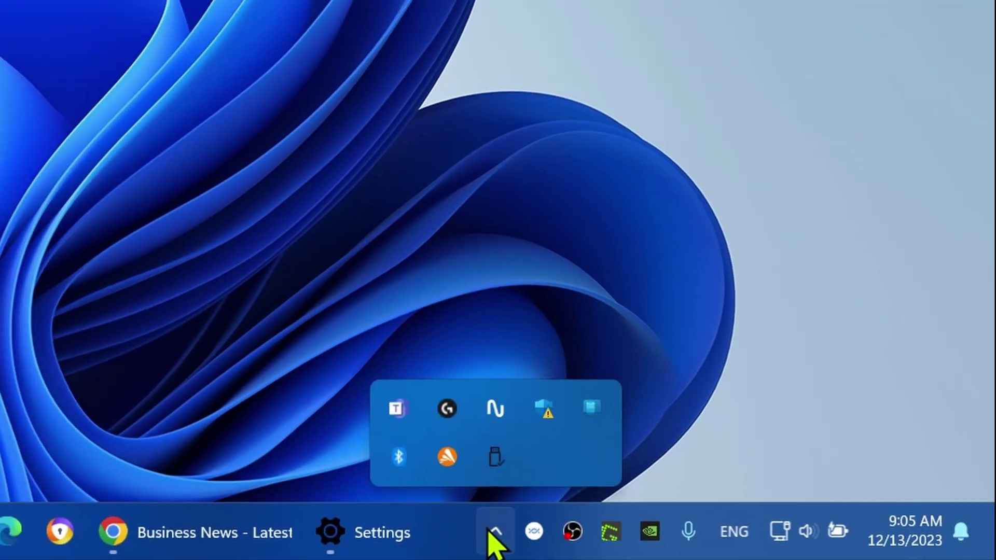
pyautogui.click(396, 525)
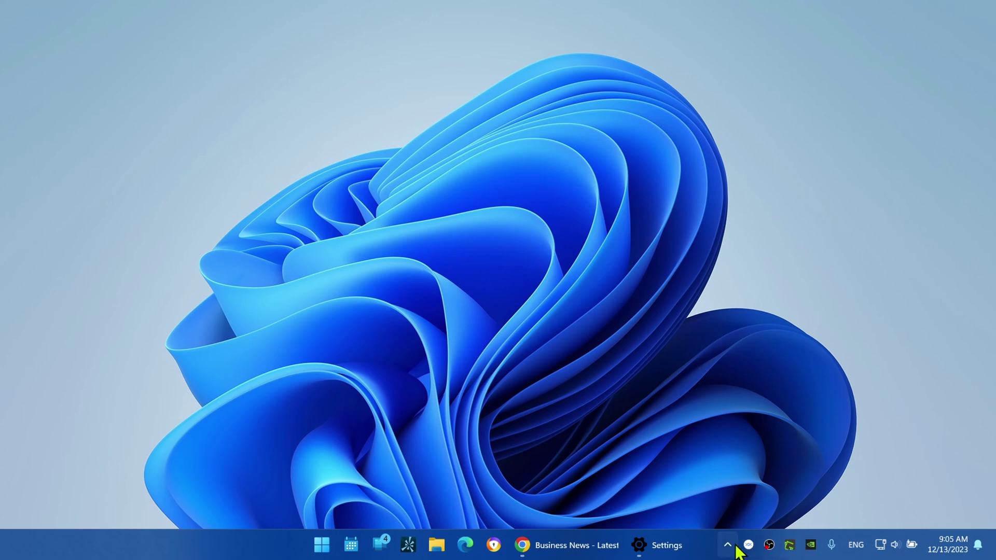
# Expand the Other system tray icons section in the Taskbar personalization settings.
pyautogui.click(664, 545)
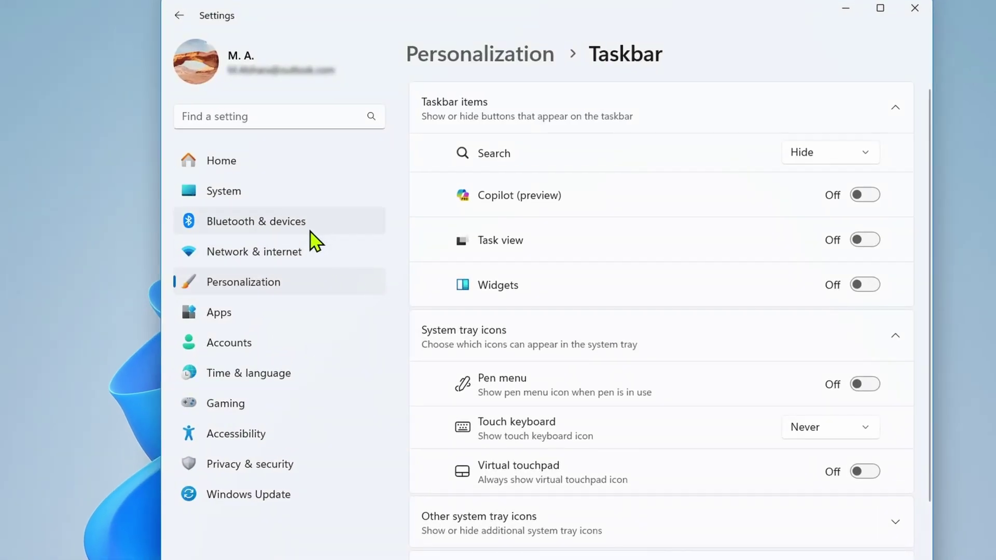
pyautogui.click(277, 287)
pyautogui.scroll(-6, 700, 285)
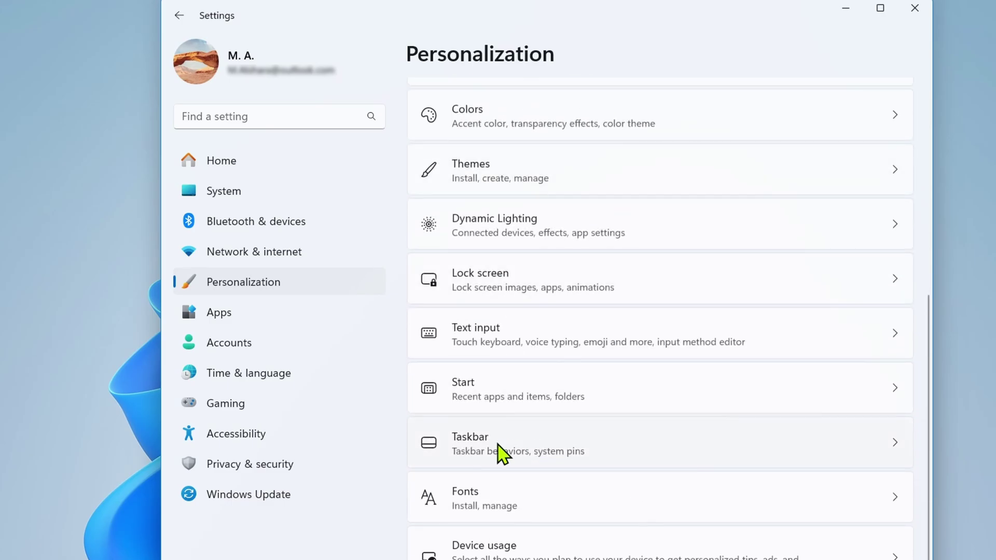
pyautogui.click(579, 452)
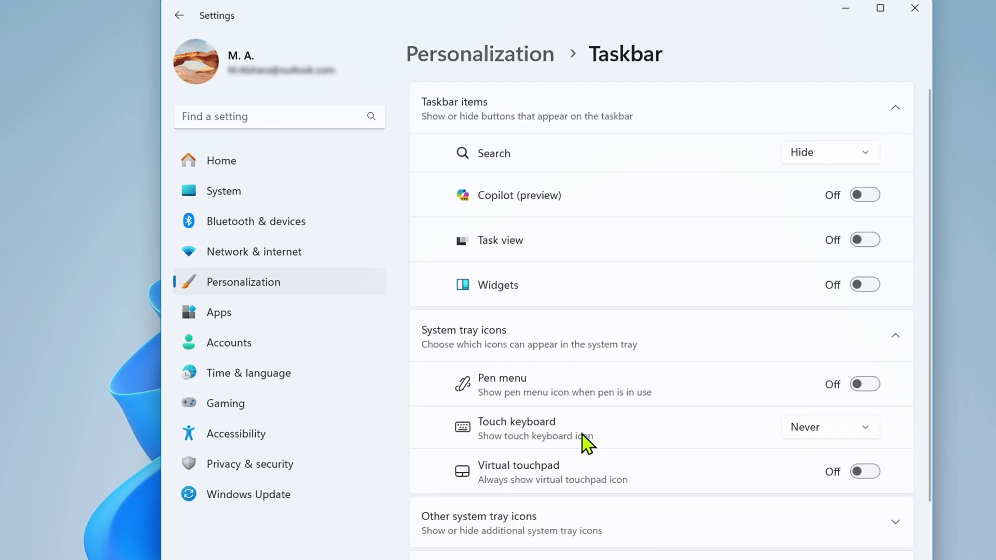
pyautogui.scroll(-2, 626, 421)
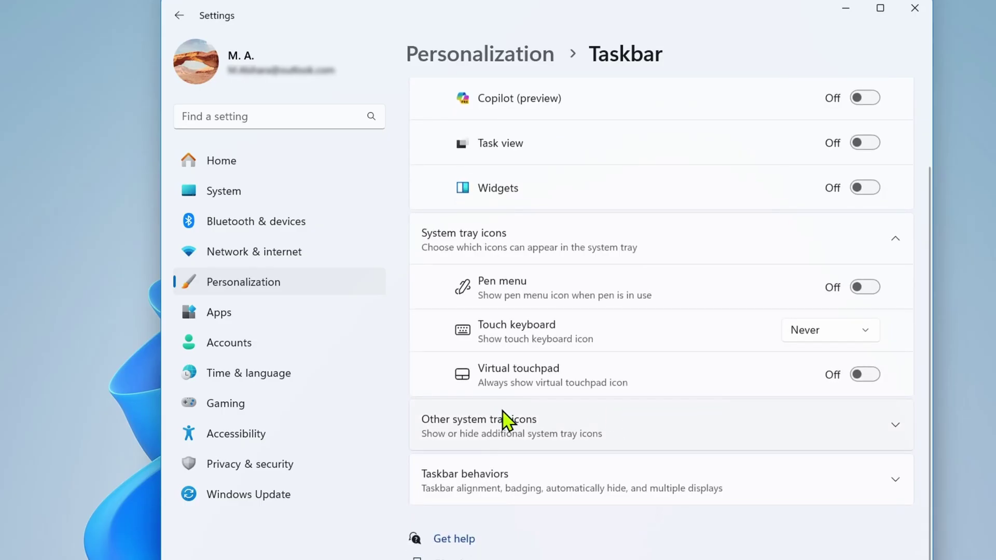
pyautogui.click(496, 429)
pyautogui.scroll(-6, 569, 402)
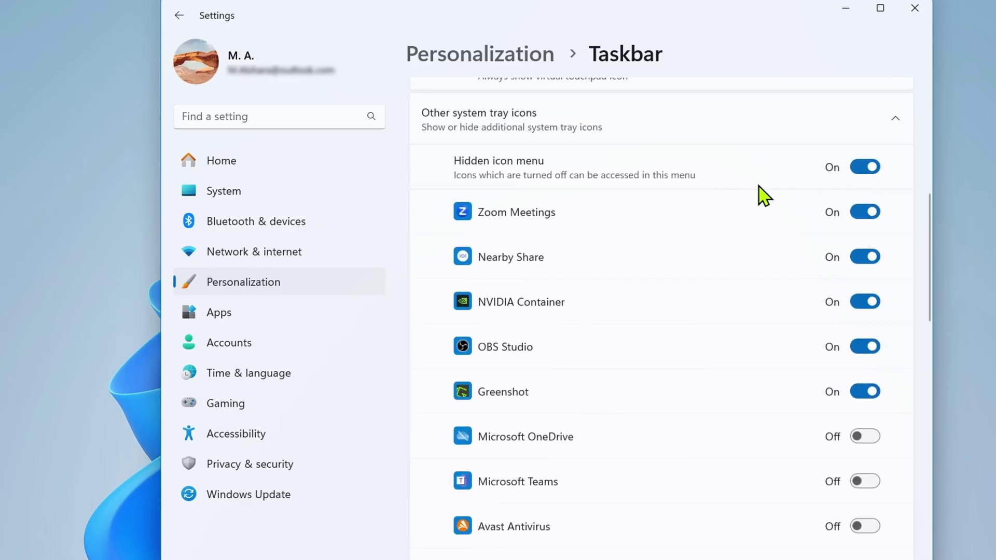
# Turn off the tray icons for Zoom Meetings, Nearby Share, NVIDIA Container, OBS Studio and Greenshot, leave Hidden icon menu on, and minimize the settings window.
pyautogui.click(866, 169)
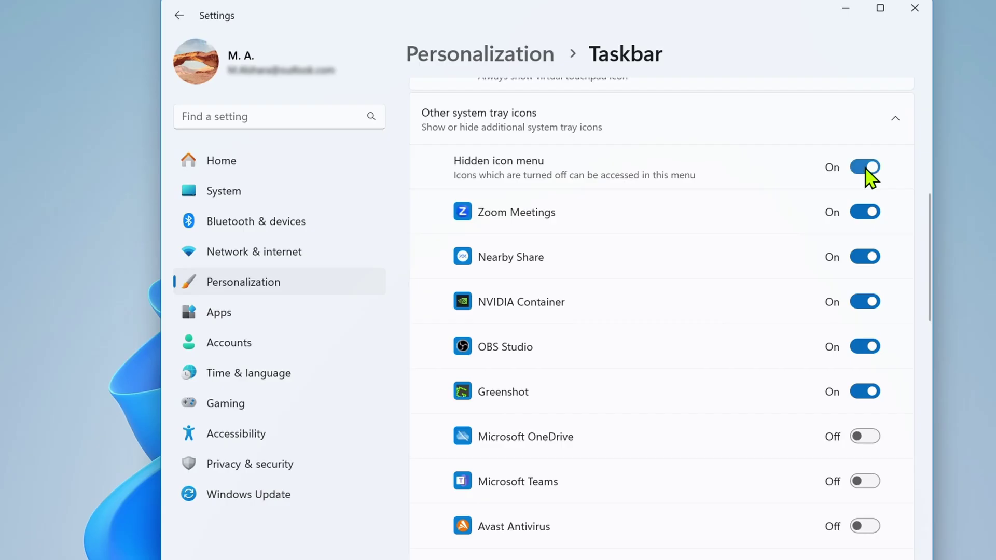
pyautogui.click(870, 213)
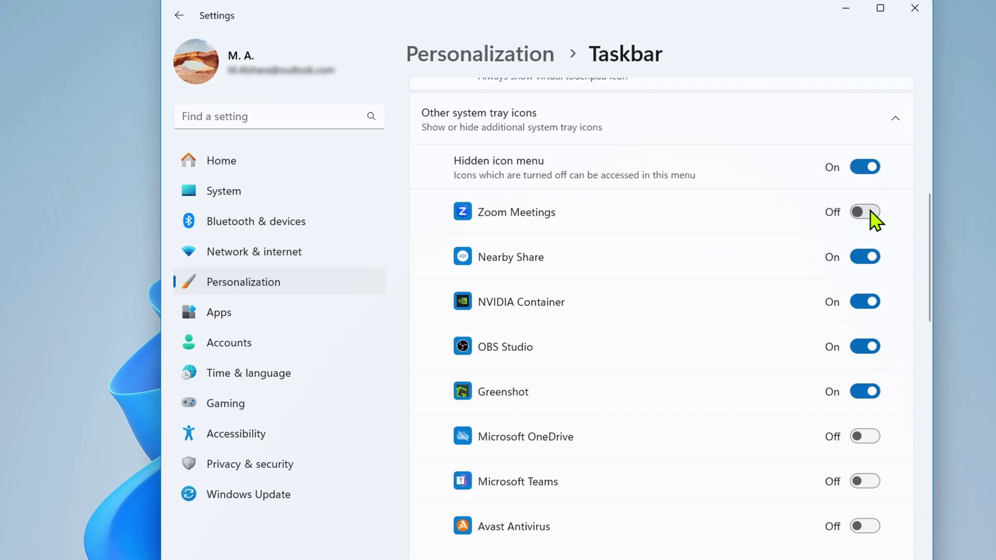
pyautogui.click(869, 258)
pyautogui.click(870, 301)
pyautogui.click(870, 347)
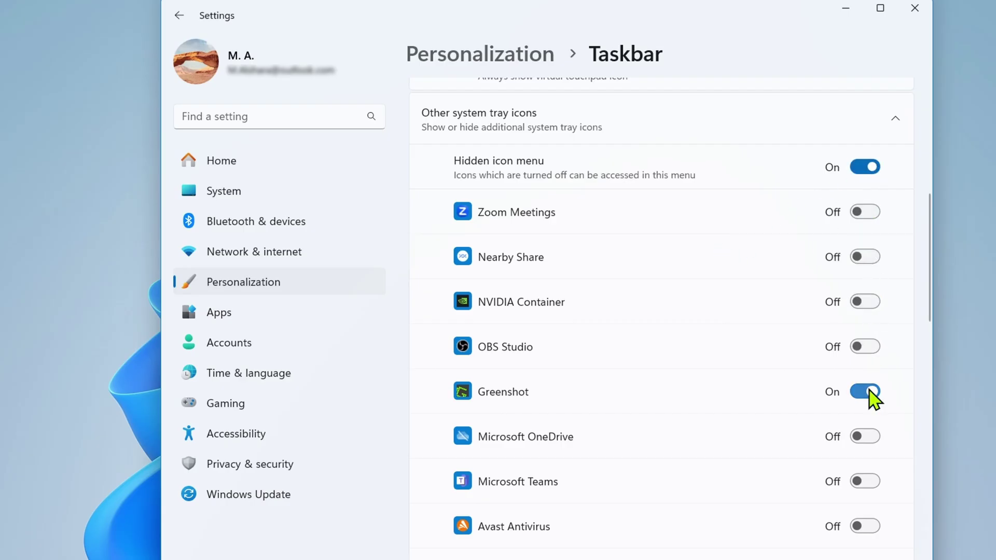
pyautogui.click(846, 9)
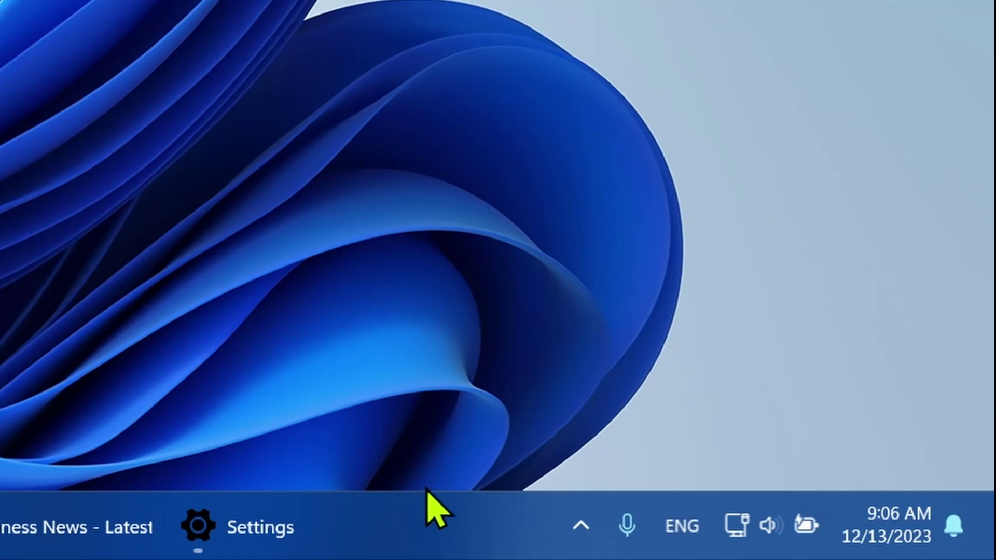
# Check the hidden icon menu for the icons removed from the system tray, and close it.
pyautogui.click(589, 527)
pyautogui.click(591, 526)
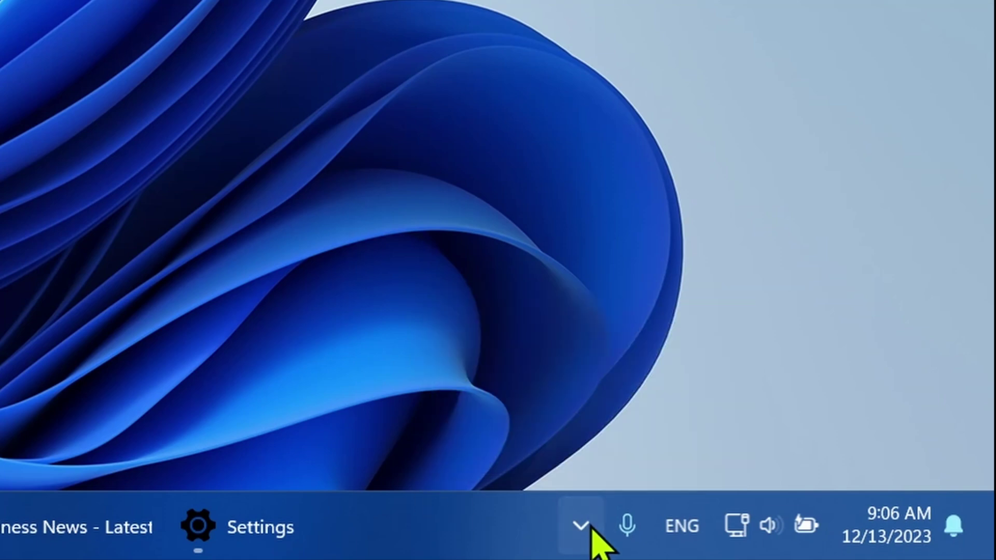
pyautogui.click(590, 527)
pyautogui.click(590, 527)
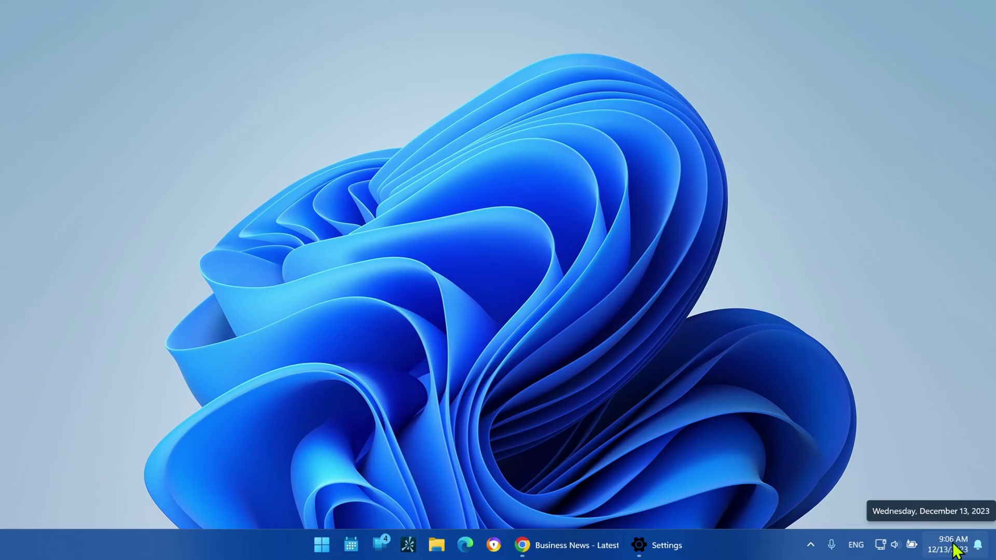
# Turn off Show time and date in the System tray in the Date & time settings, and minimize the settings window.
pyautogui.click(663, 544)
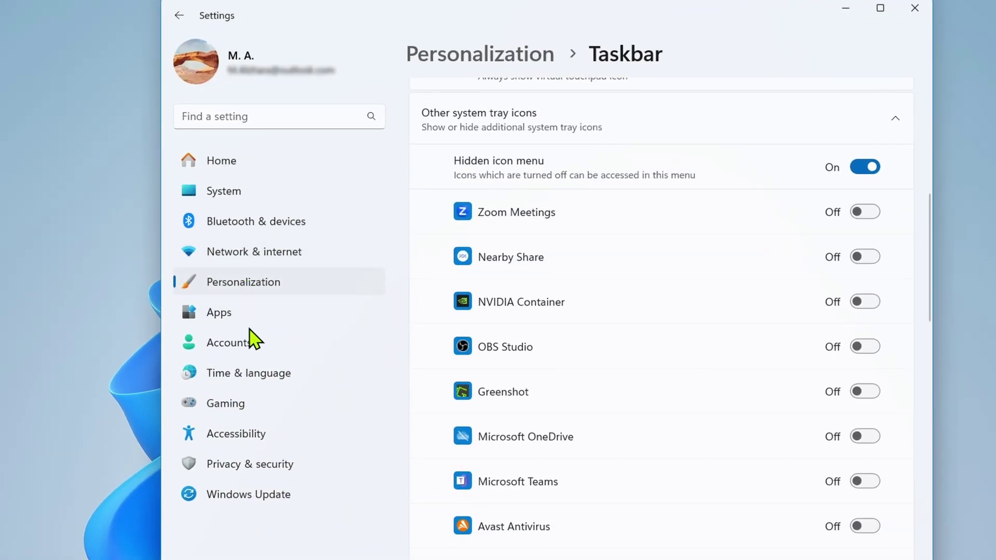
pyautogui.click(249, 378)
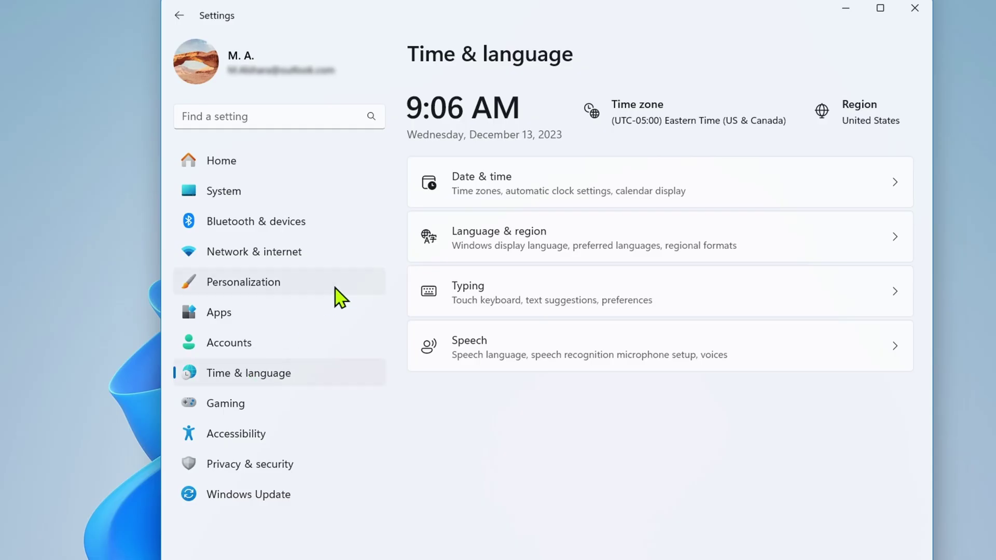
pyautogui.click(501, 193)
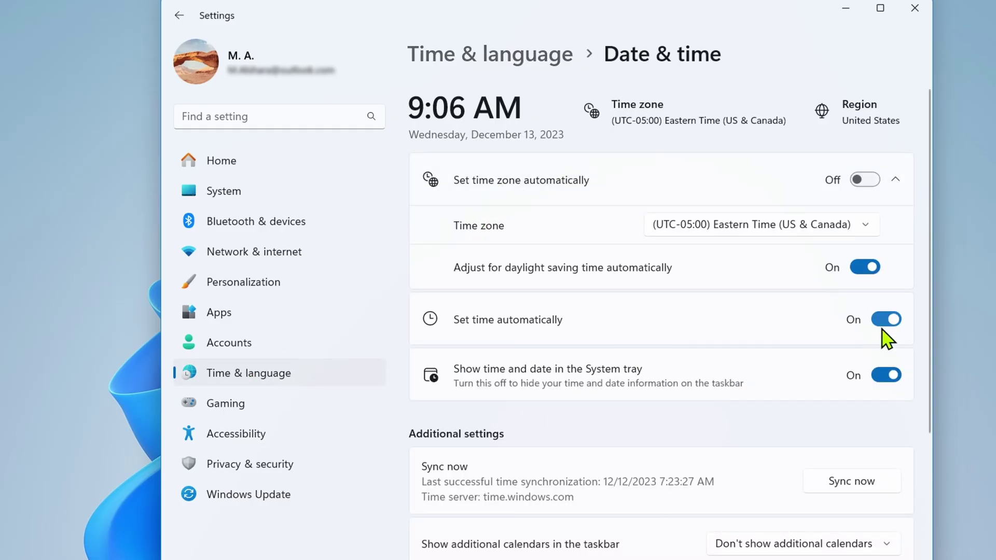
pyautogui.click(887, 368)
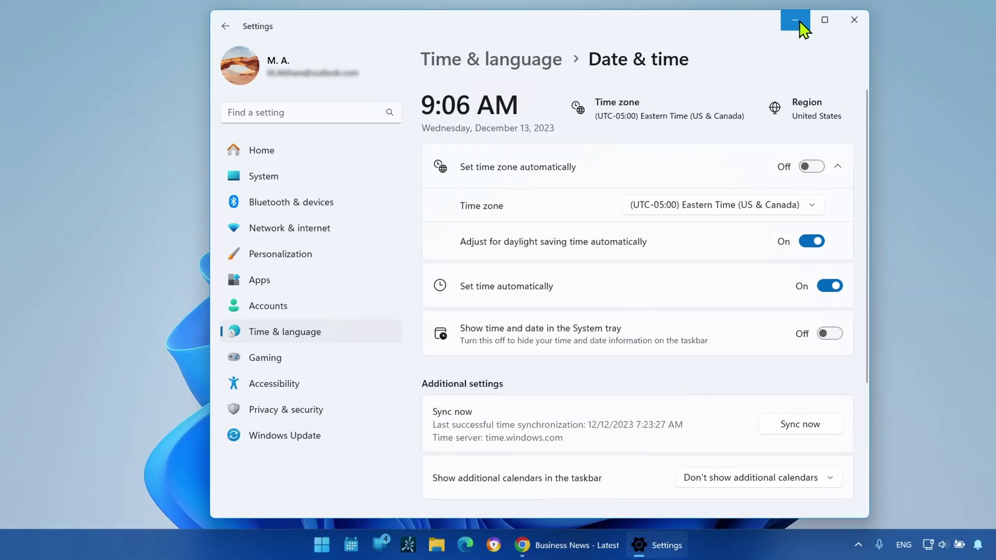
pyautogui.click(795, 21)
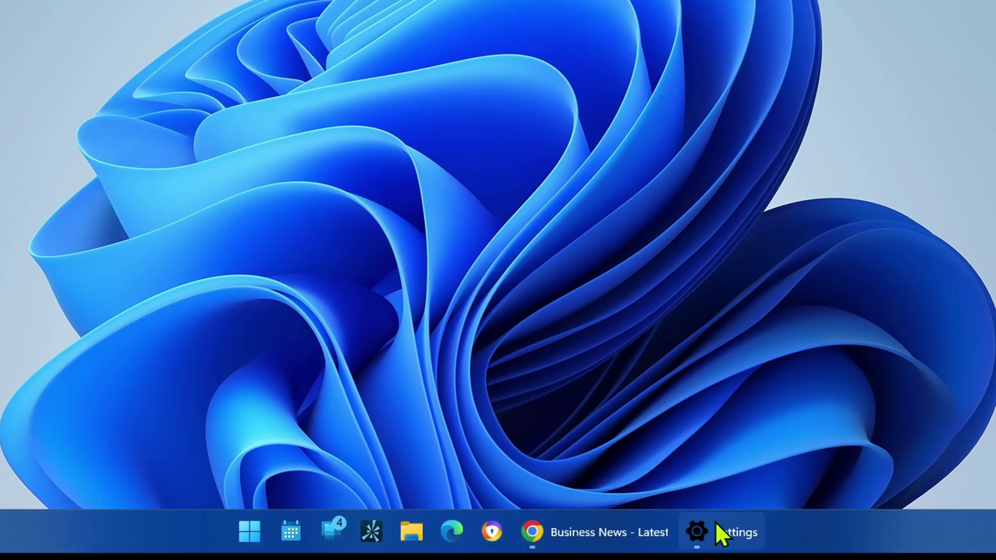
# Unpin Avast Secure Browser, Microsoft Edge, File Explorer and the dark star-shaped app from the taskbar.
pyautogui.rightClick(490, 526)
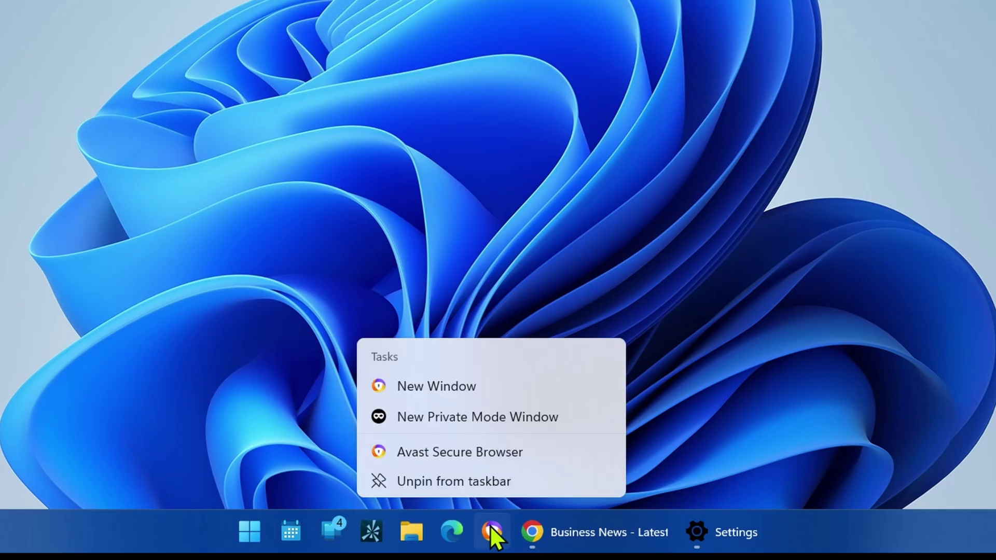
pyautogui.click(478, 482)
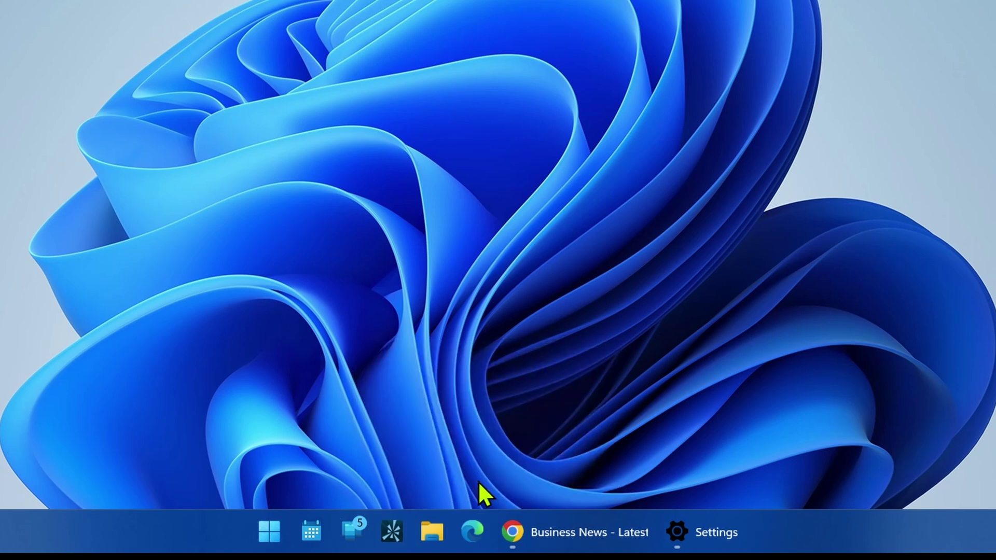
pyautogui.rightClick(474, 522)
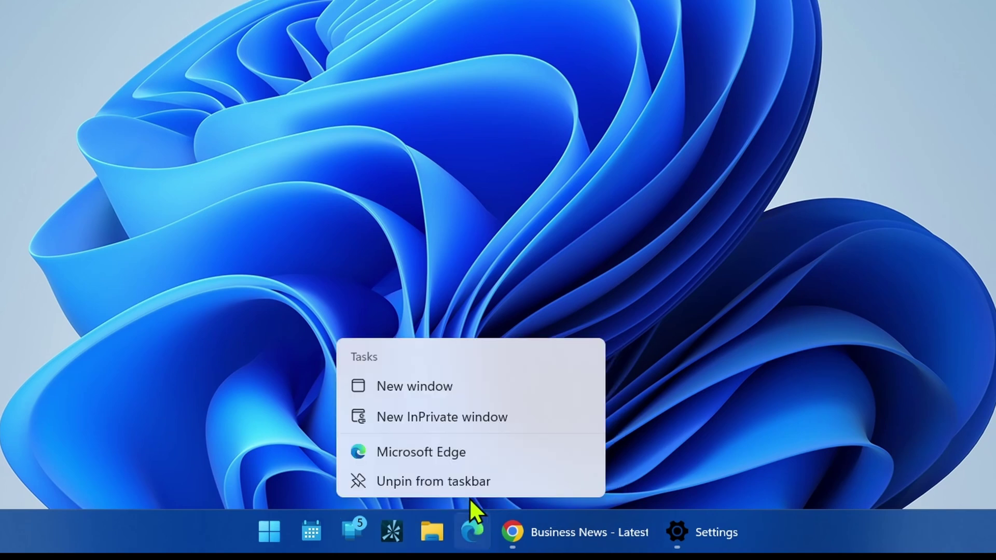
pyautogui.click(469, 476)
pyautogui.rightClick(452, 519)
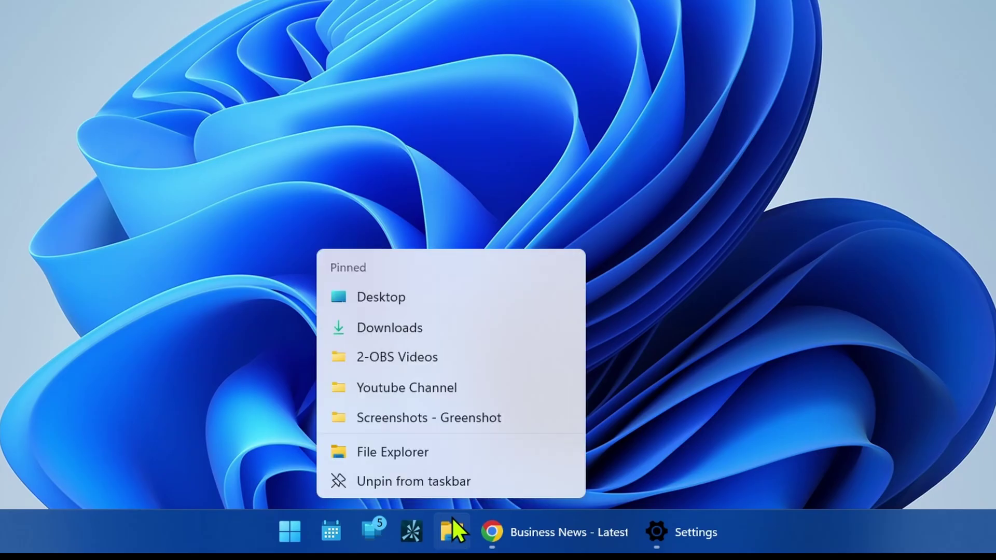
pyautogui.click(453, 481)
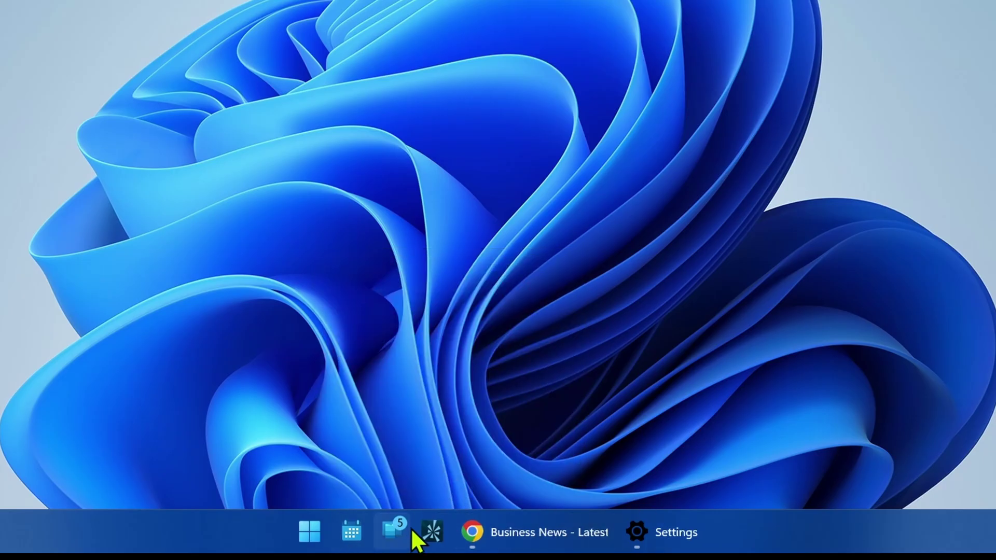
pyautogui.moveTo(474, 543)
pyautogui.rightClick(433, 531)
pyautogui.click(432, 482)
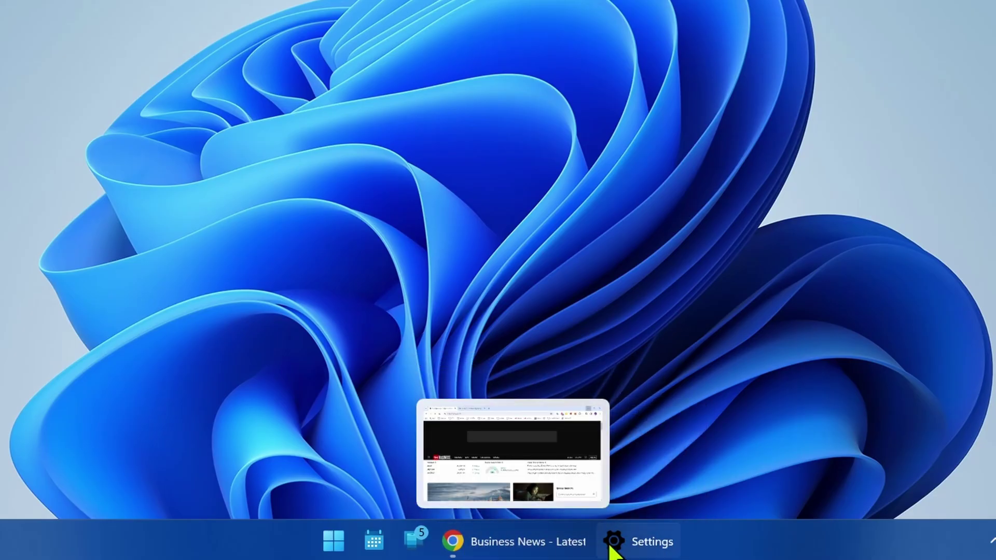
# Bring back the minimized Settings window and go to the Taskbar page of the Personalization settings.
pyautogui.moveTo(605, 551)
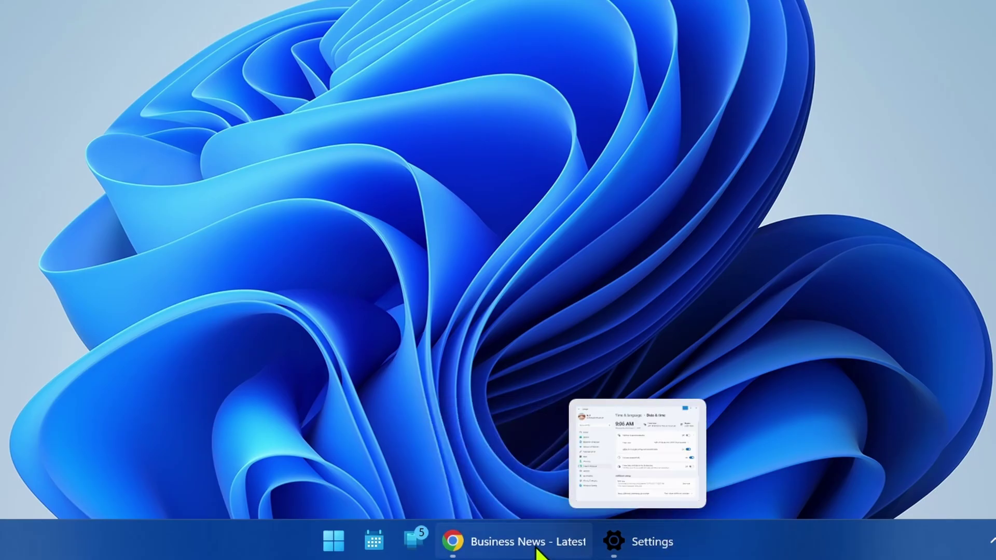
pyautogui.moveTo(648, 550)
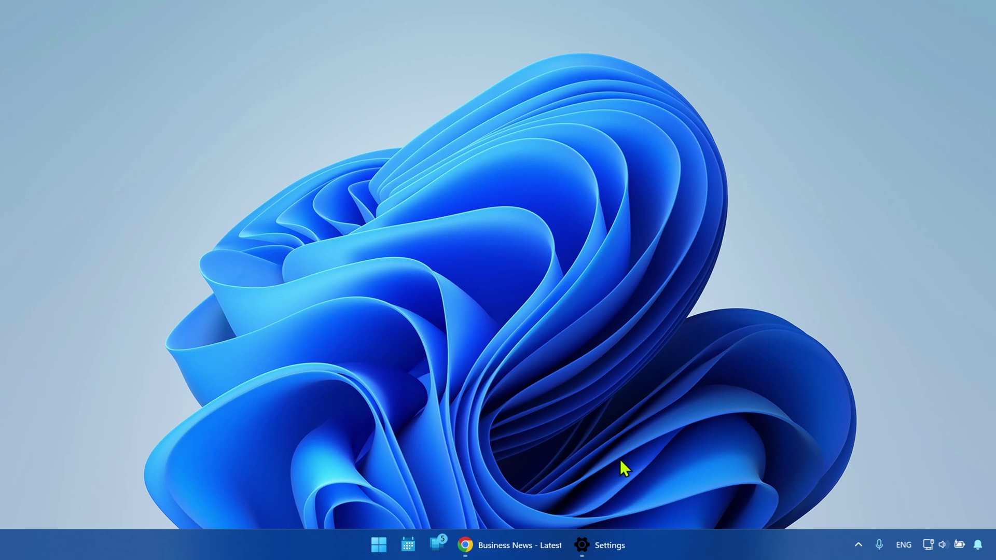
pyautogui.click(610, 548)
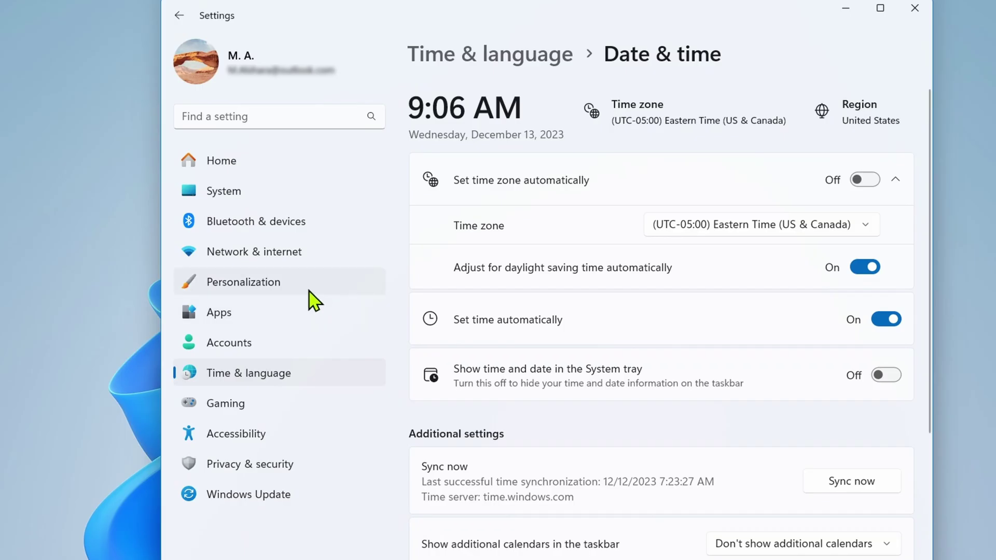
pyautogui.click(290, 289)
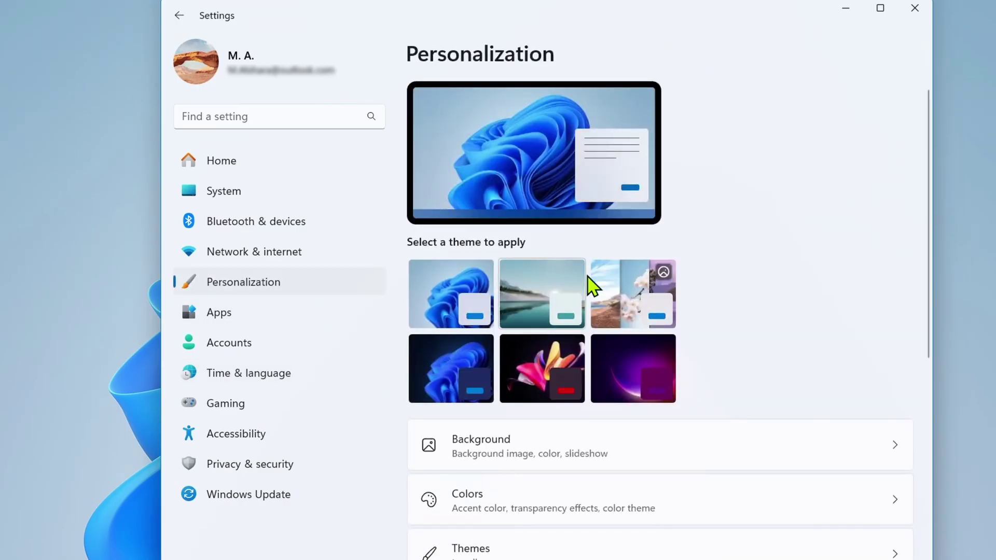
pyautogui.scroll(-5, 617, 284)
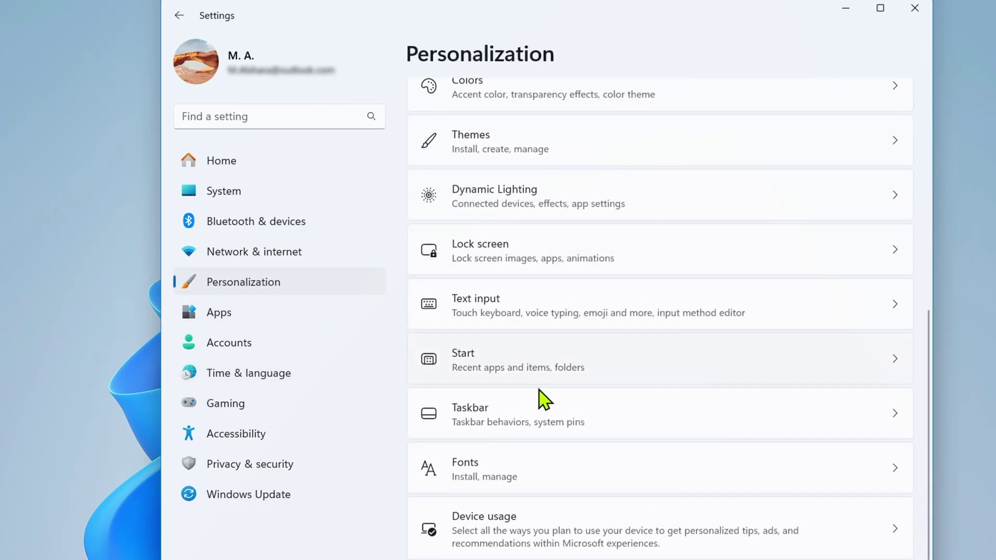
pyautogui.click(529, 413)
pyautogui.scroll(-2, 672, 377)
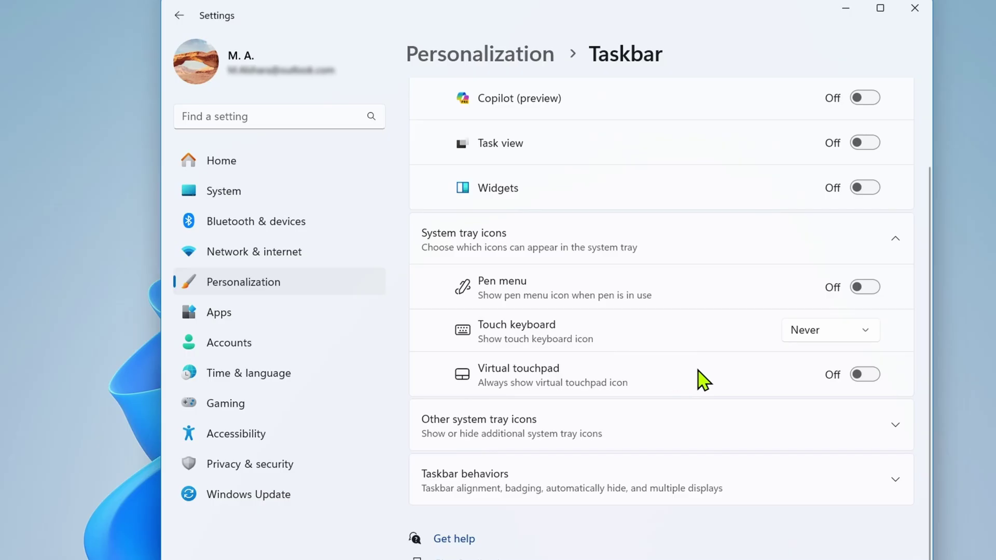
# Set Combine taskbar buttons and hide labels to Always in the Taskbar behaviors, and show the desktop.
pyautogui.click(572, 491)
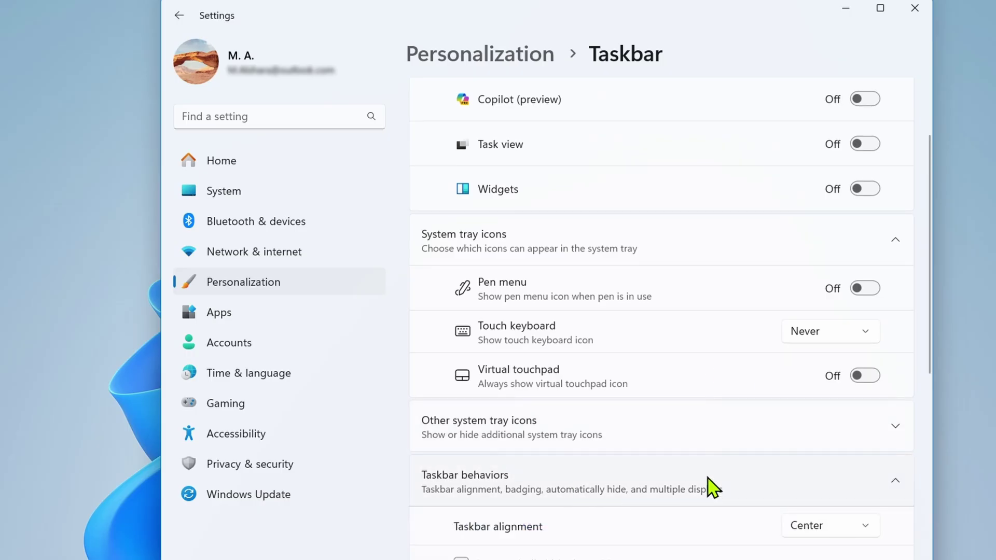
pyautogui.scroll(-8, 713, 488)
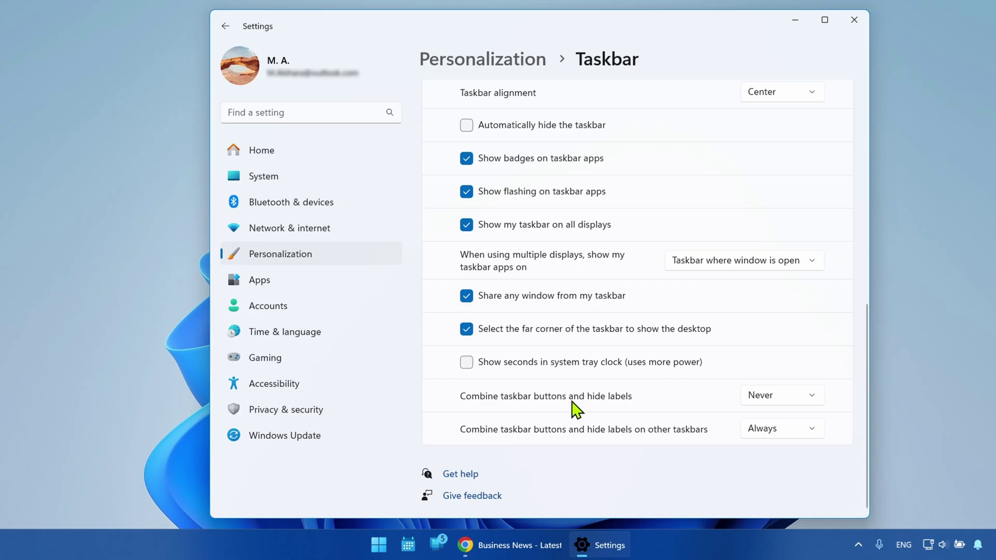
pyautogui.click(780, 397)
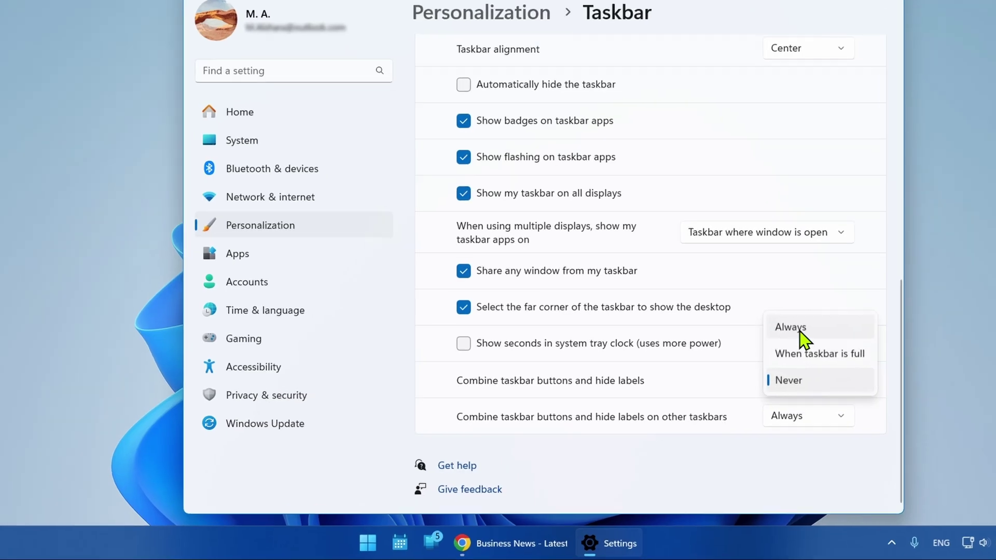
pyautogui.click(775, 350)
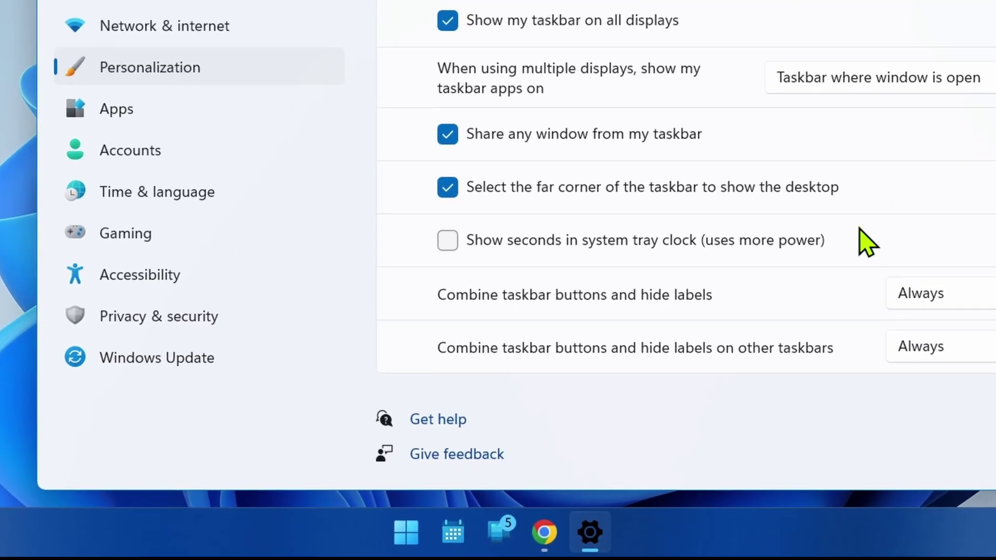
pyautogui.press('super+d')
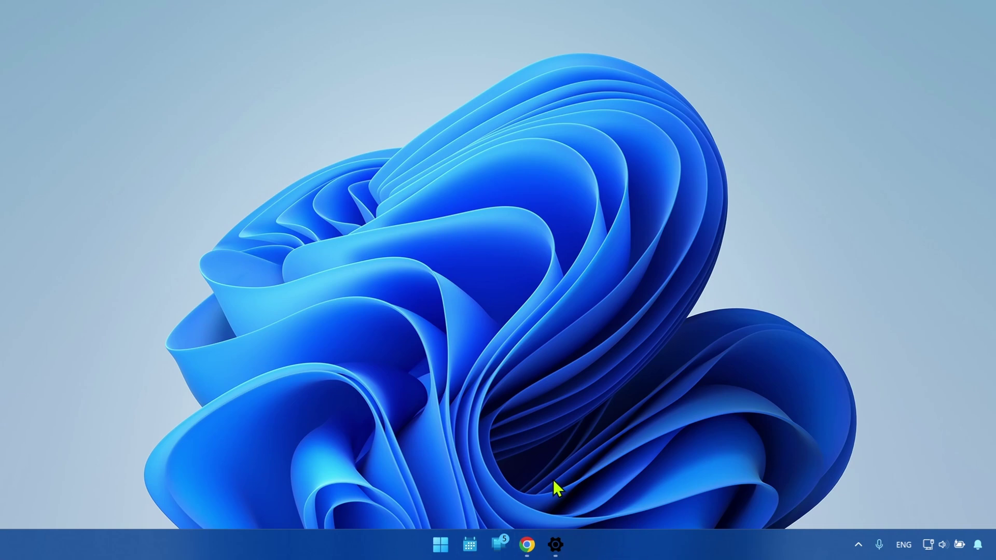
# View the pinned apps in the Start menu, and close the menu.
pyautogui.click(440, 546)
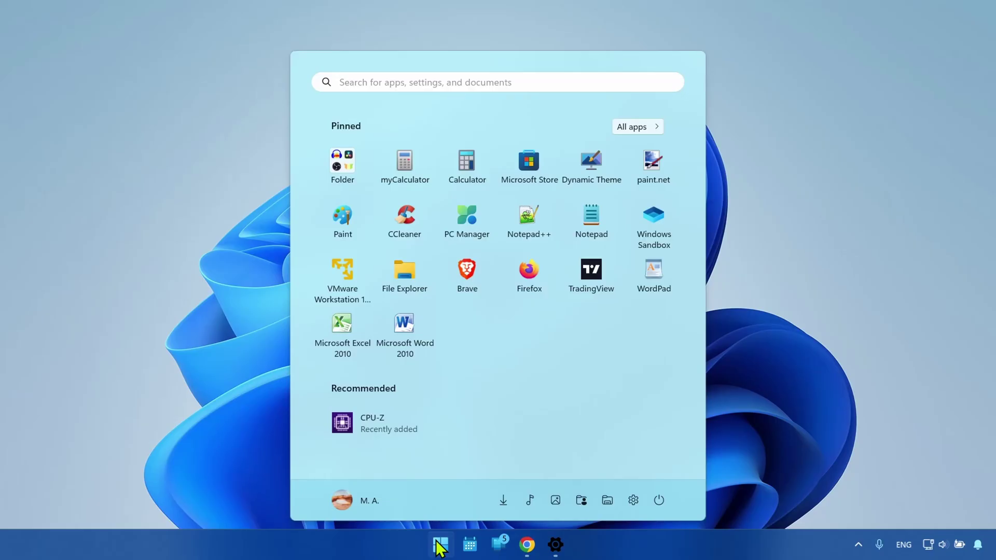
pyautogui.click(440, 545)
pyautogui.click(440, 546)
pyautogui.click(253, 441)
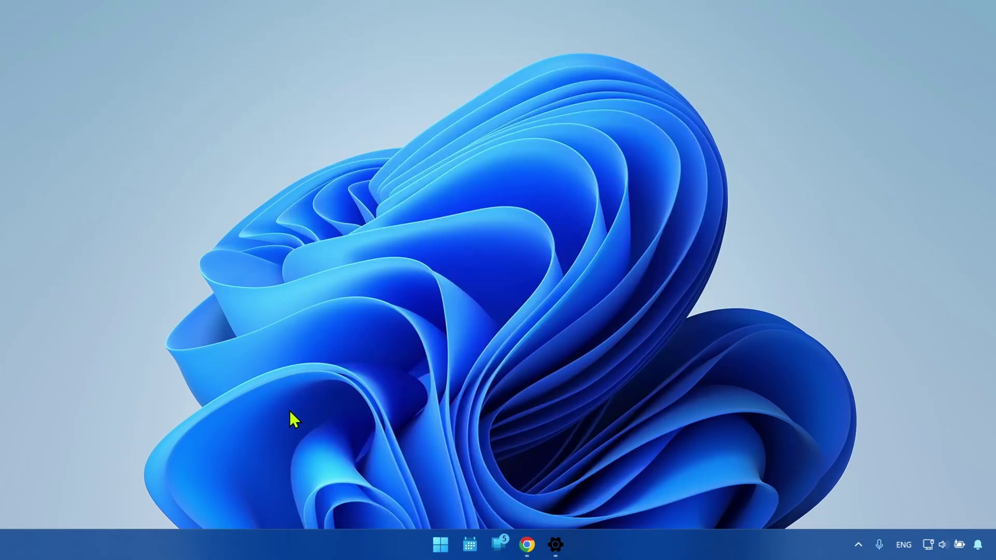